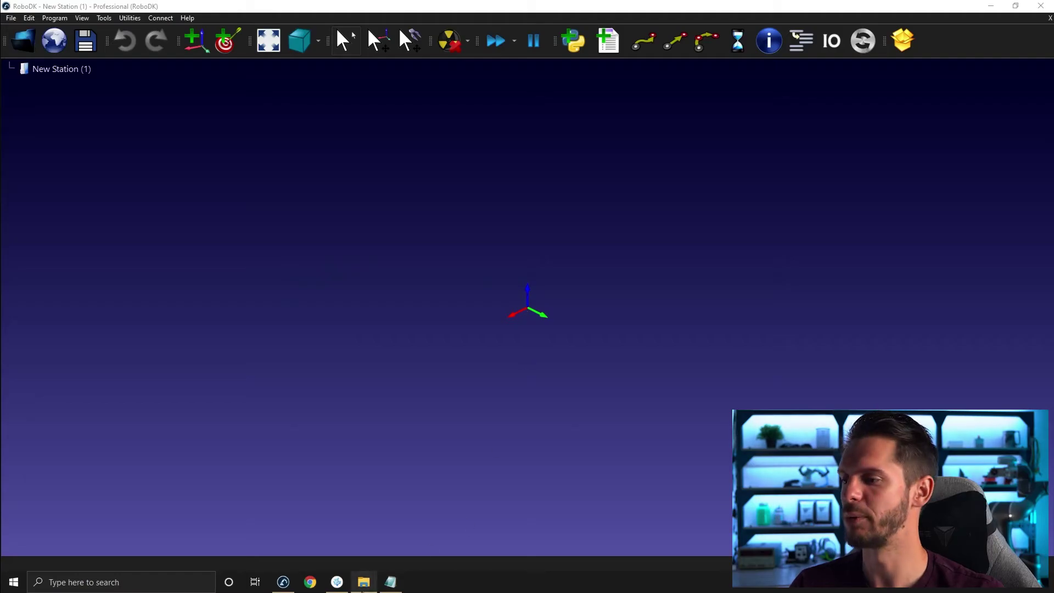
Load the 03B - Option - Pick and Place.rdk station from the 03 - Pick and place folder into RoboDK.
{"action": "left_click", "coordinate": [364, 584]}
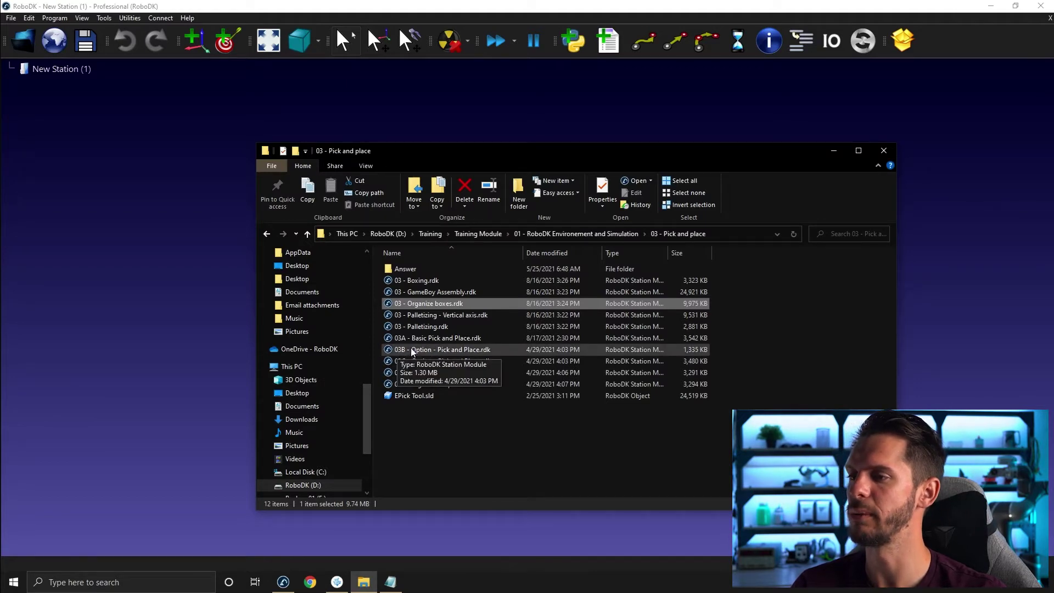
{"action": "left_click_drag", "start_coordinate": [427, 351], "coordinate": [160, 239]}
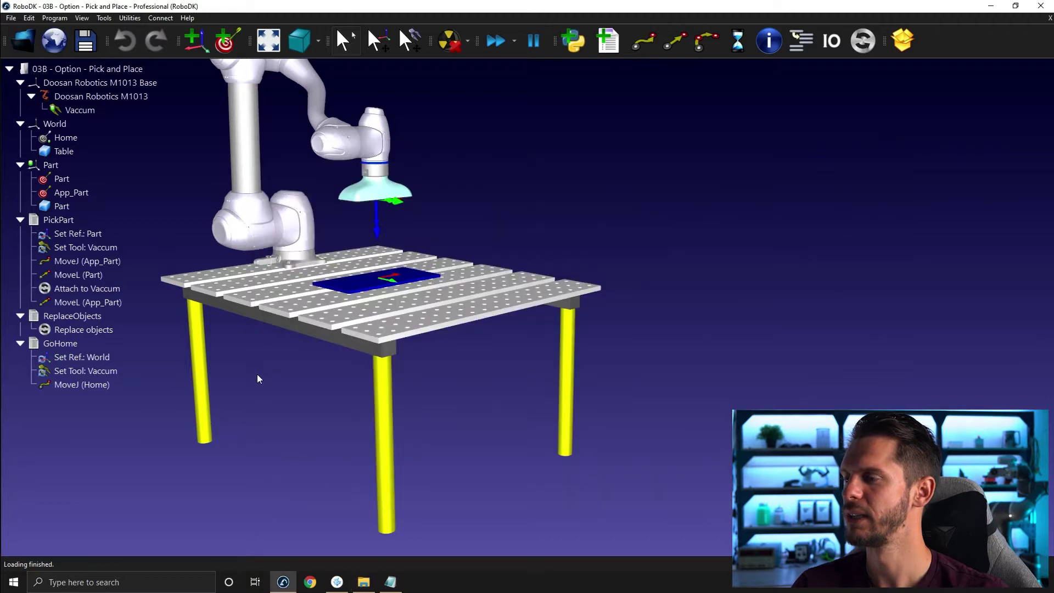
{"action": "left_click_drag", "start_coordinate": [259, 378], "coordinate": [550, 328]}
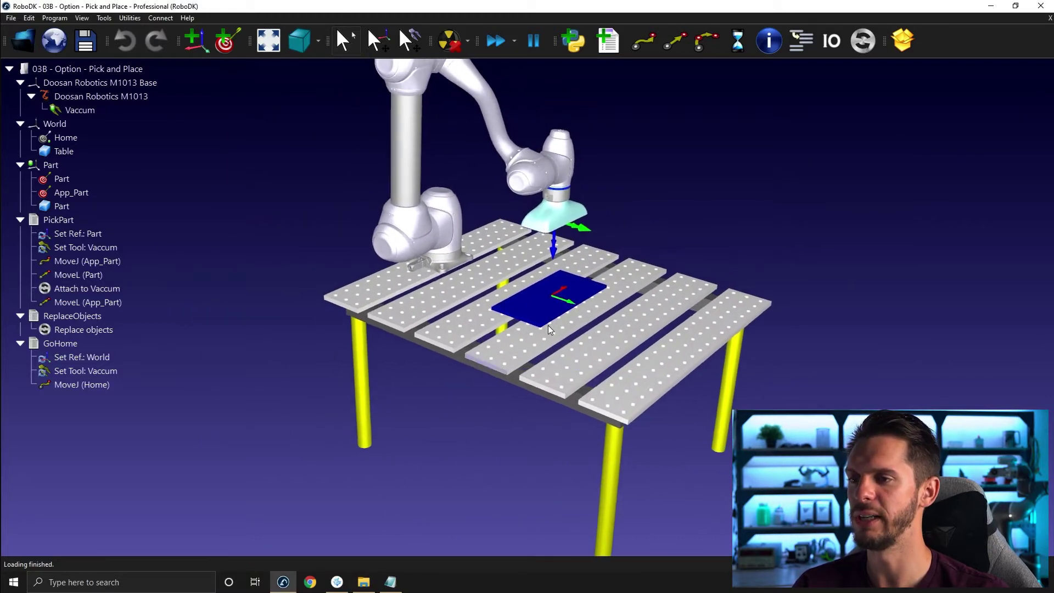
{"action": "scroll", "coordinate": [486, 252], "scroll_direction": "up", "scroll_amount": 2}
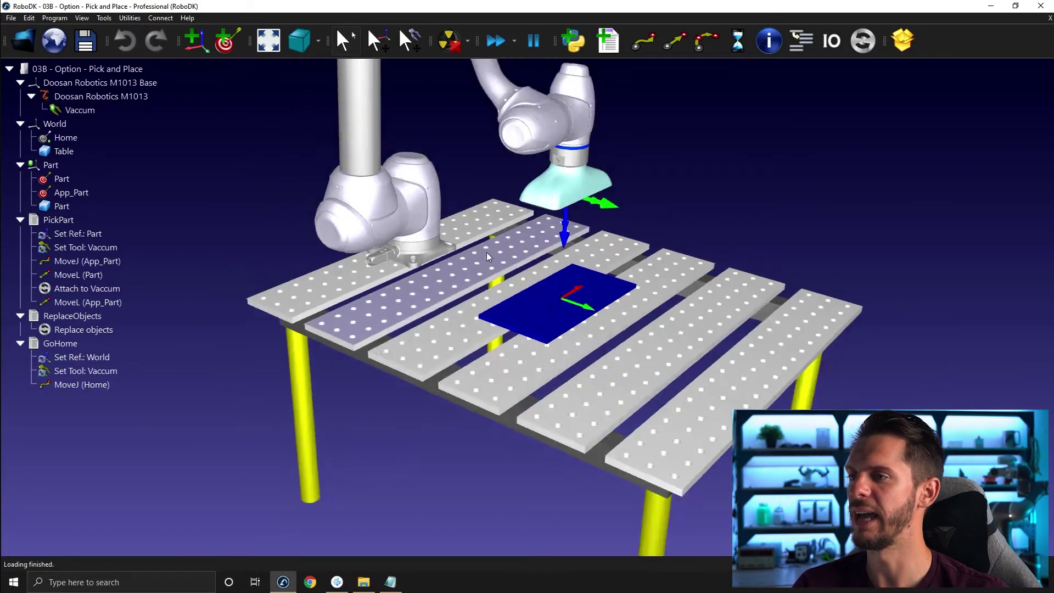
{"action": "scroll", "coordinate": [487, 252], "scroll_direction": "down", "scroll_amount": 3}
{"action": "scroll", "coordinate": [511, 211], "scroll_direction": "up", "scroll_amount": 2}
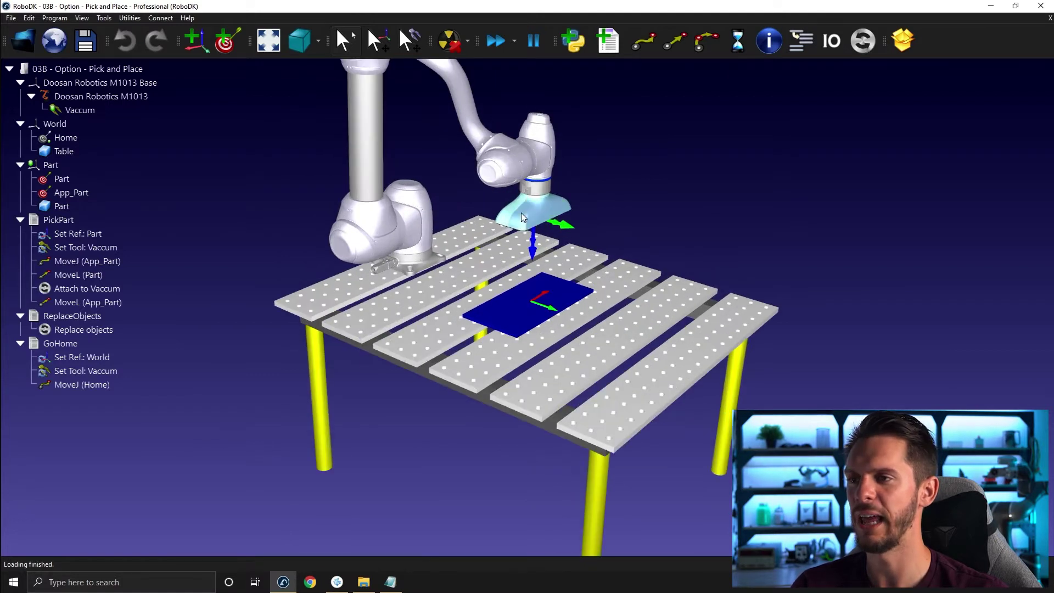
{"action": "scroll", "coordinate": [522, 214], "scroll_direction": "up", "scroll_amount": 2}
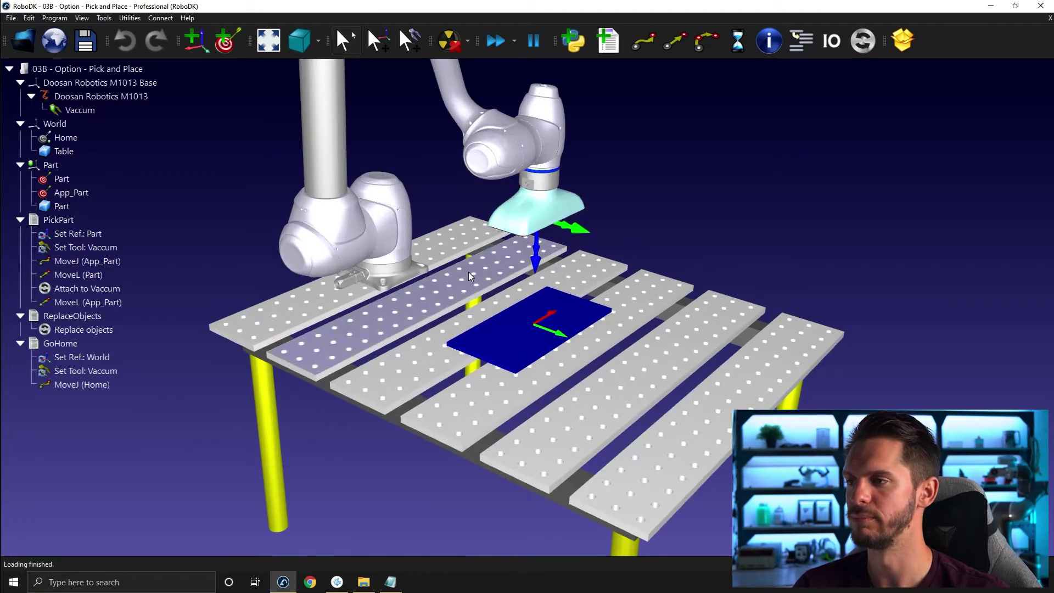
{"action": "scroll", "coordinate": [469, 272], "scroll_direction": "down", "scroll_amount": 2}
{"action": "mouse_move", "coordinate": [469, 272]}
{"action": "left_mouse_down"}
{"action": "mouse_move", "coordinate": [486, 296]}
{"action": "mouse_move", "coordinate": [475, 286]}
{"action": "left_mouse_up"}
{"action": "scroll", "coordinate": [486, 298], "scroll_direction": "up", "scroll_amount": 3}
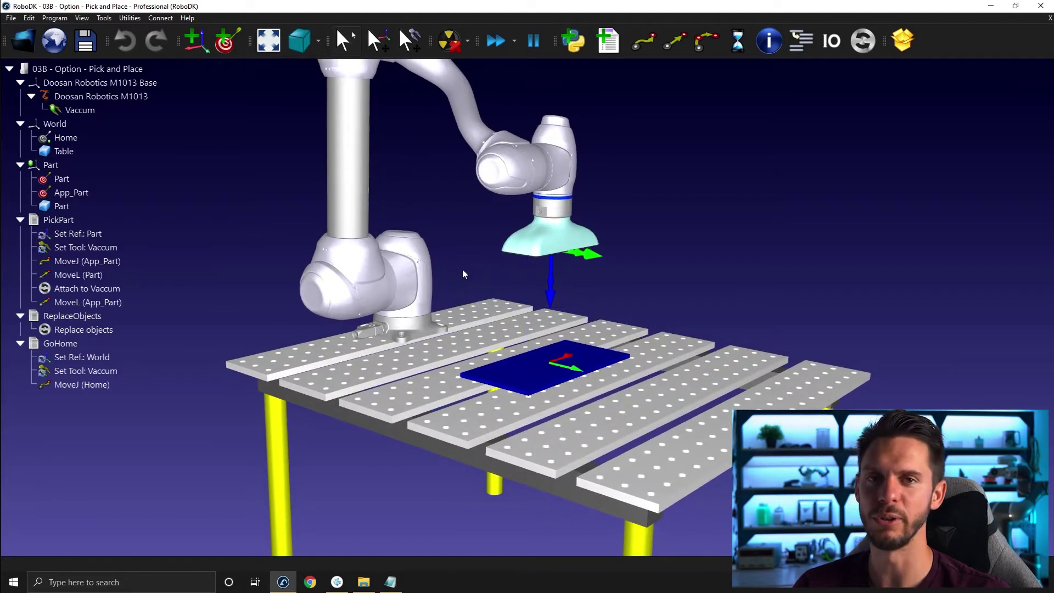
{"action": "right_click_drag", "start_coordinate": [403, 200], "coordinate": [407, 206]}
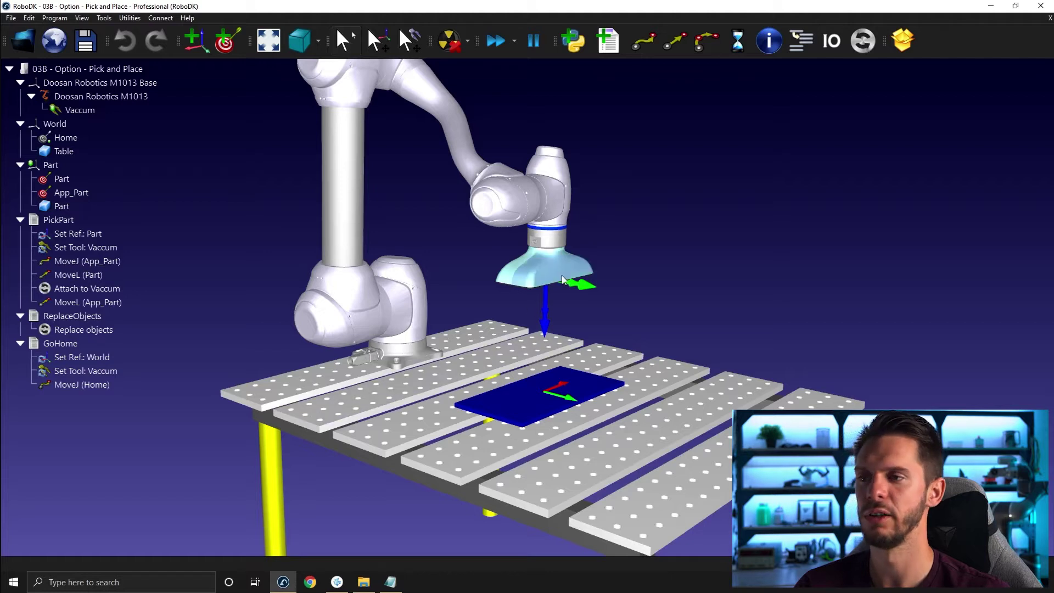
Move the robot through the Home, App_Part and Part targets.
{"action": "double_click", "coordinate": [54, 136]}
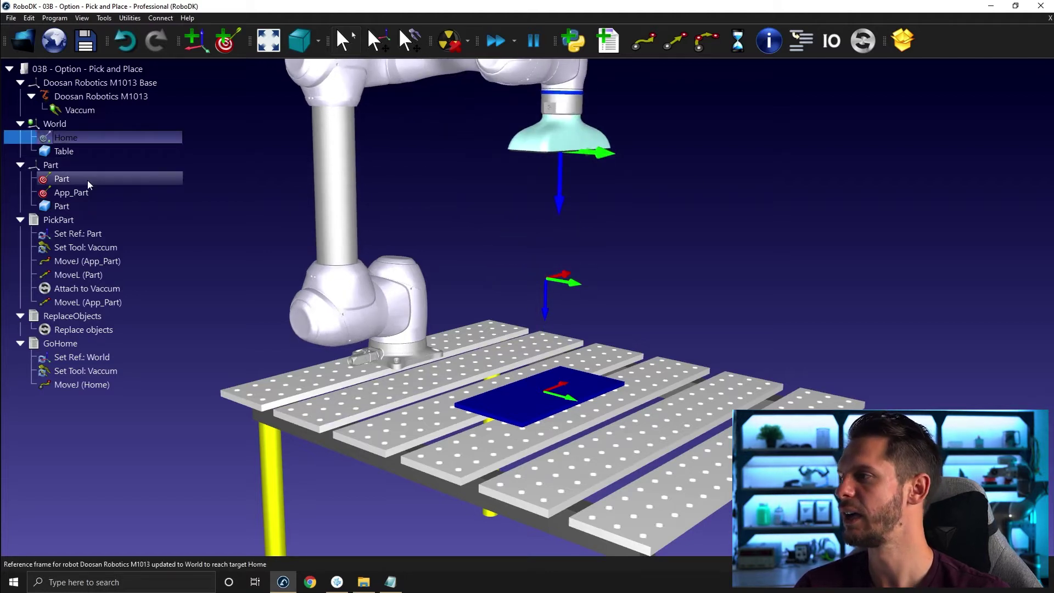
{"action": "double_click", "coordinate": [72, 192]}
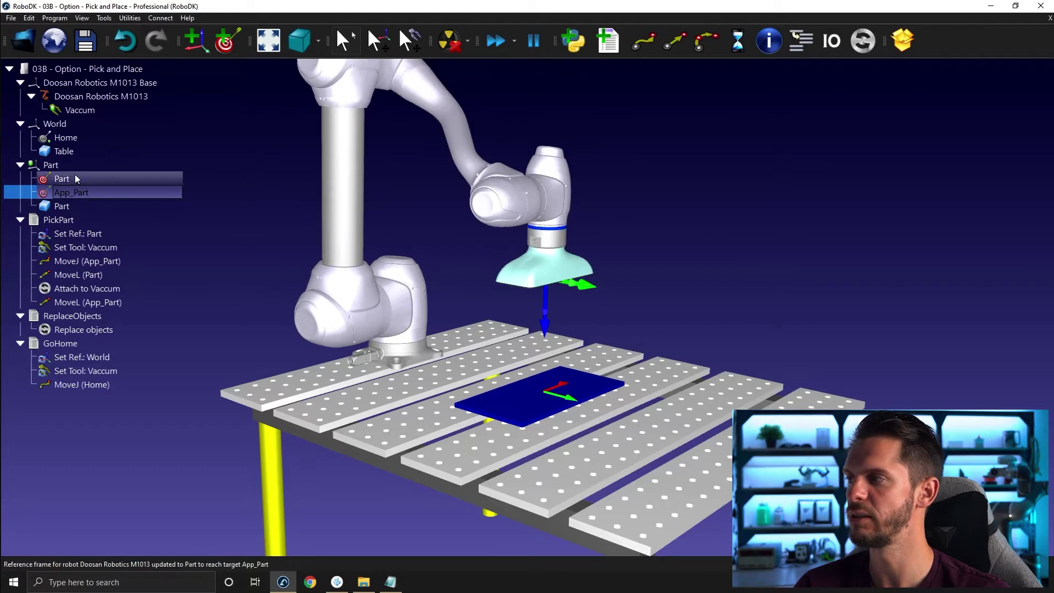
{"action": "double_click", "coordinate": [75, 175]}
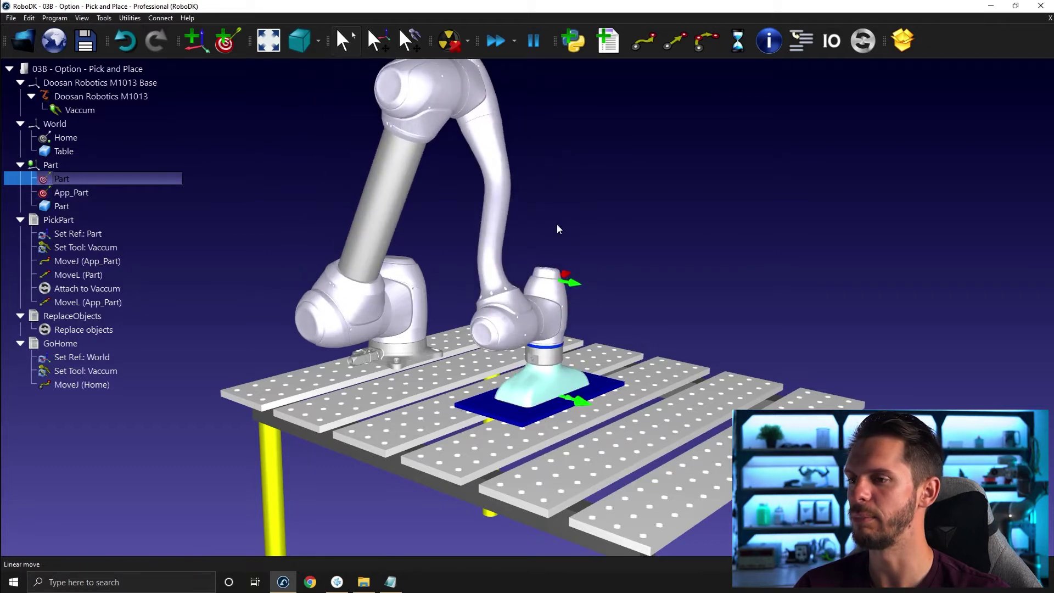
Lower the simulation speed ratio to 4.6.
{"action": "left_click", "coordinate": [514, 41]}
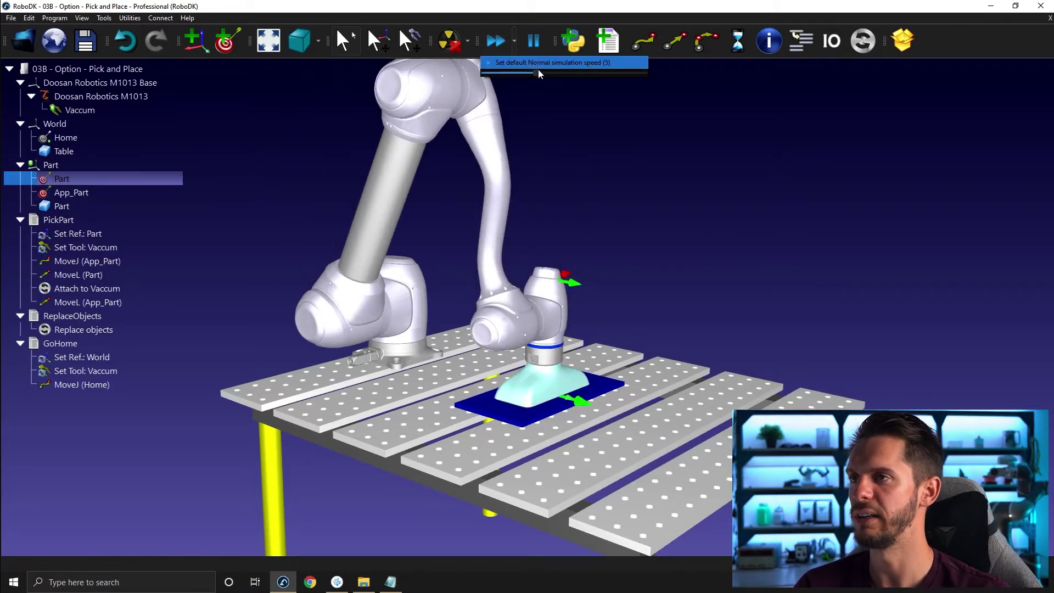
{"action": "left_click_drag", "start_coordinate": [539, 69], "coordinate": [535, 74]}
{"action": "left_click", "coordinate": [584, 143]}
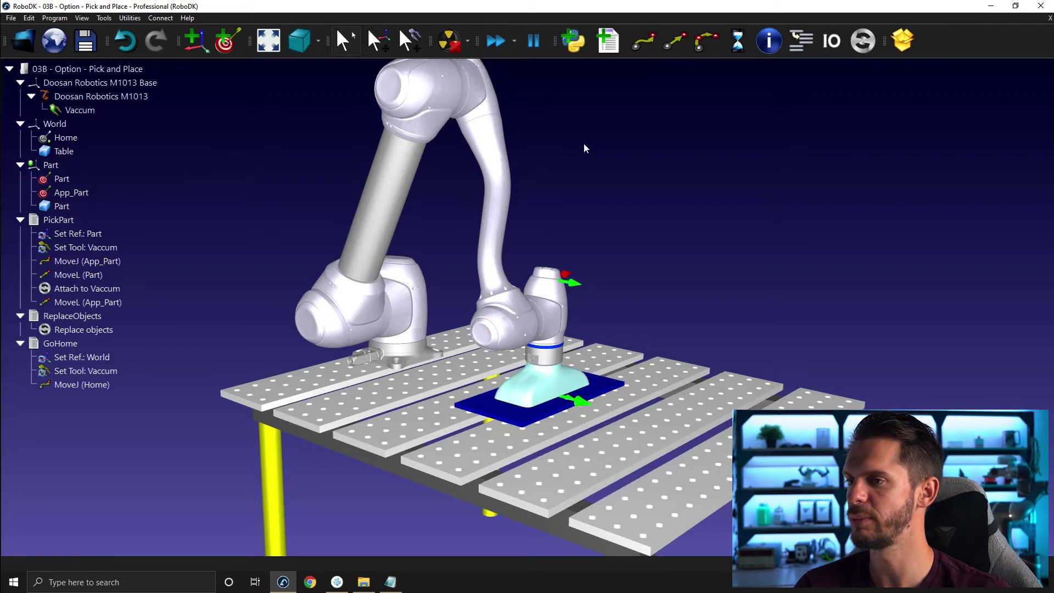
Send the robot down to Part and back up to App_Part, then clear the selection.
{"action": "double_click", "coordinate": [110, 183]}
{"action": "double_click", "coordinate": [96, 187]}
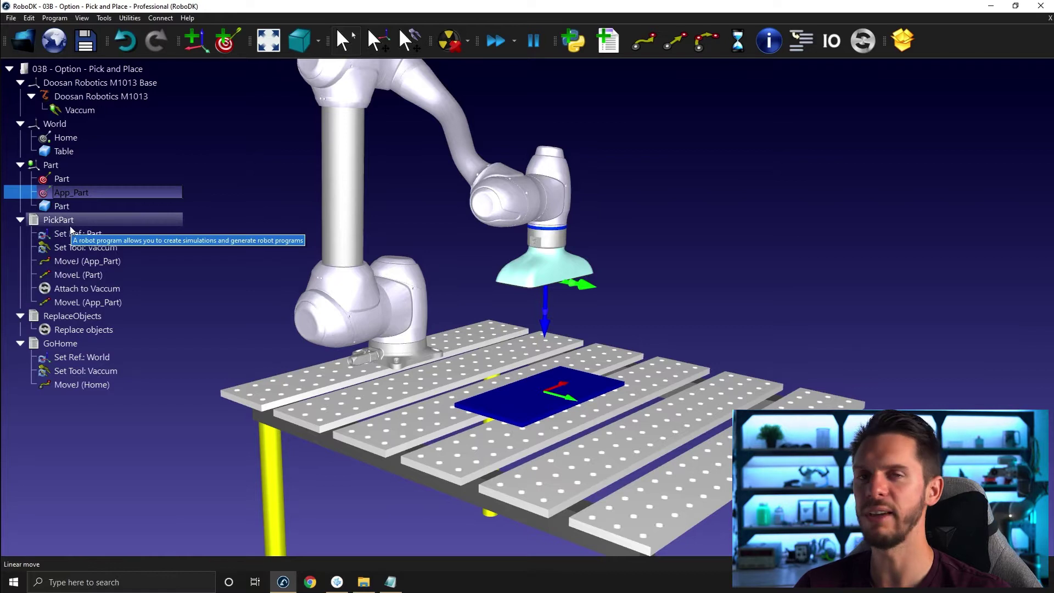
{"action": "left_click", "coordinate": [272, 197]}
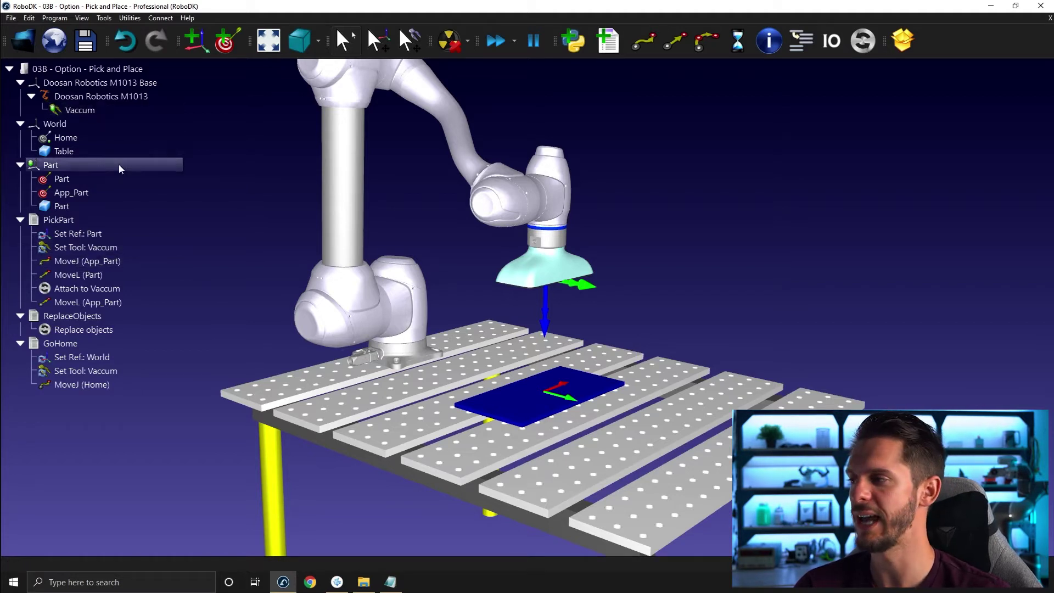
Interrupt PickPart and step through Set Ref.: Part, Set Tool: Vaccum and MoveJ (App_Part).
{"action": "left_click", "coordinate": [88, 262]}
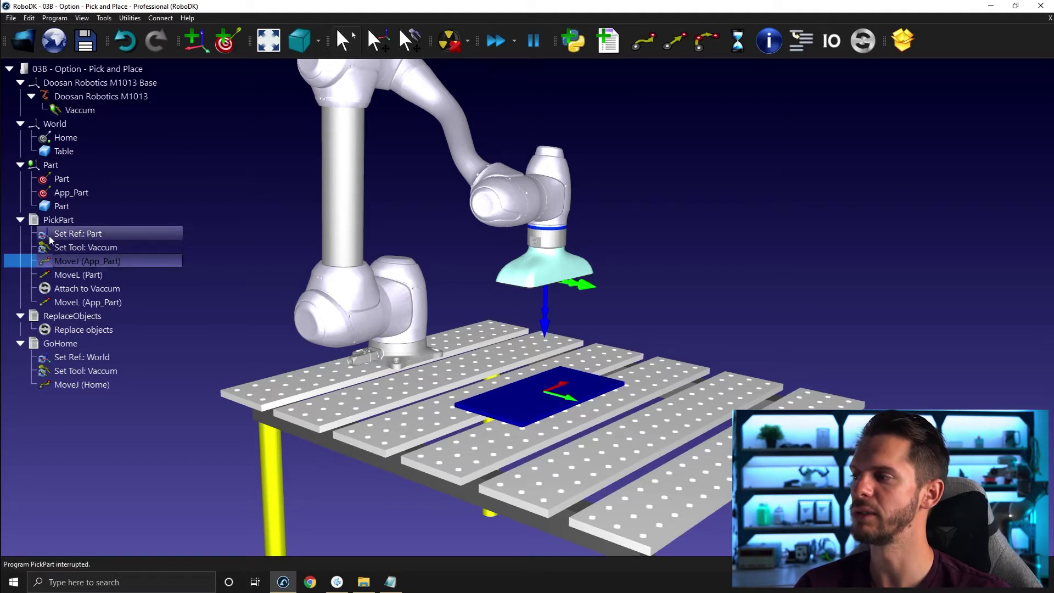
{"action": "left_click", "coordinate": [51, 233]}
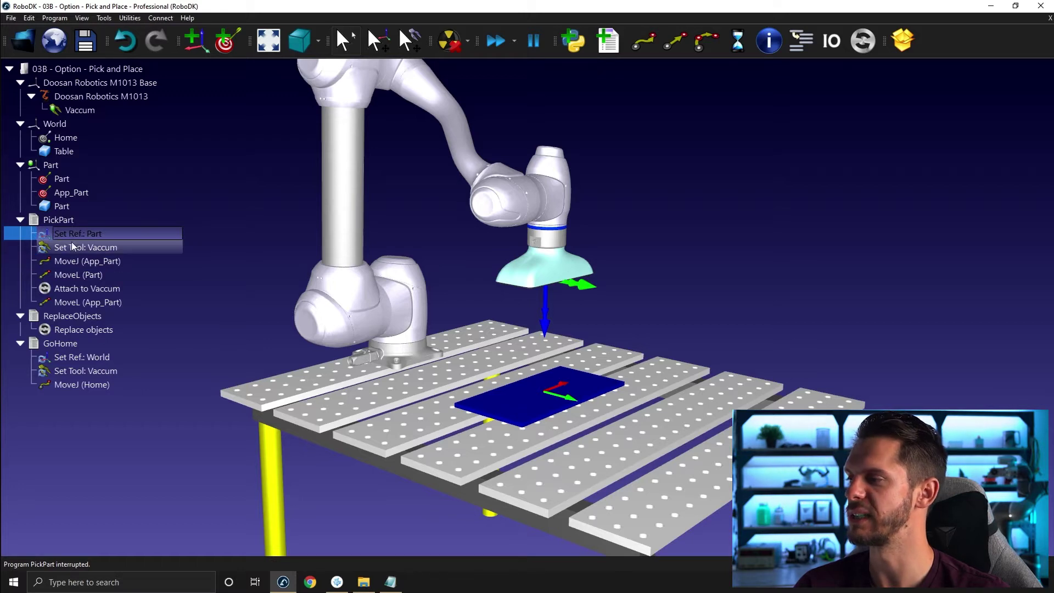
{"action": "left_click", "coordinate": [61, 248]}
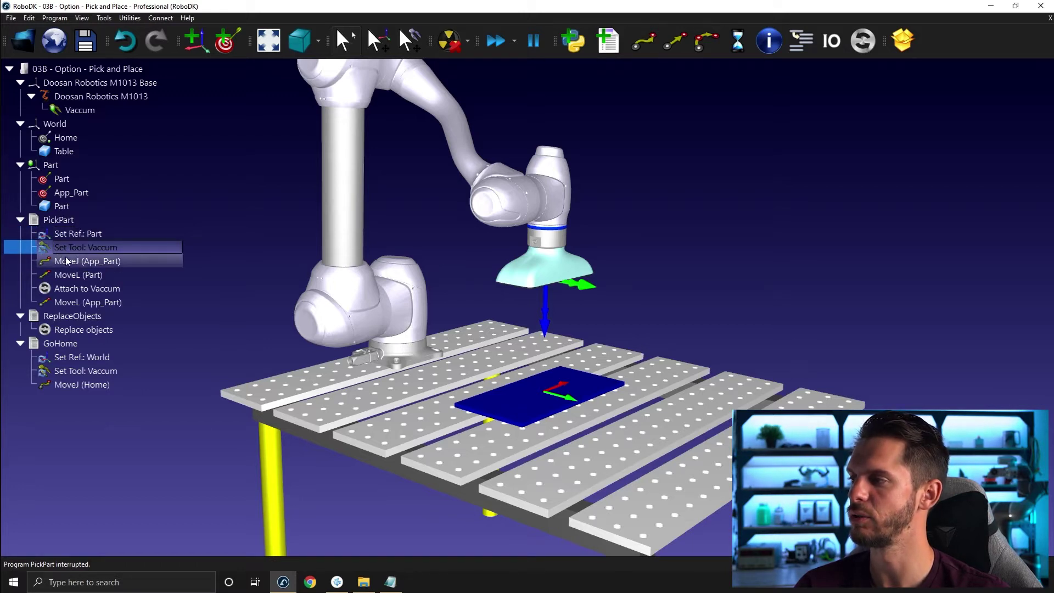
{"action": "left_click", "coordinate": [73, 262]}
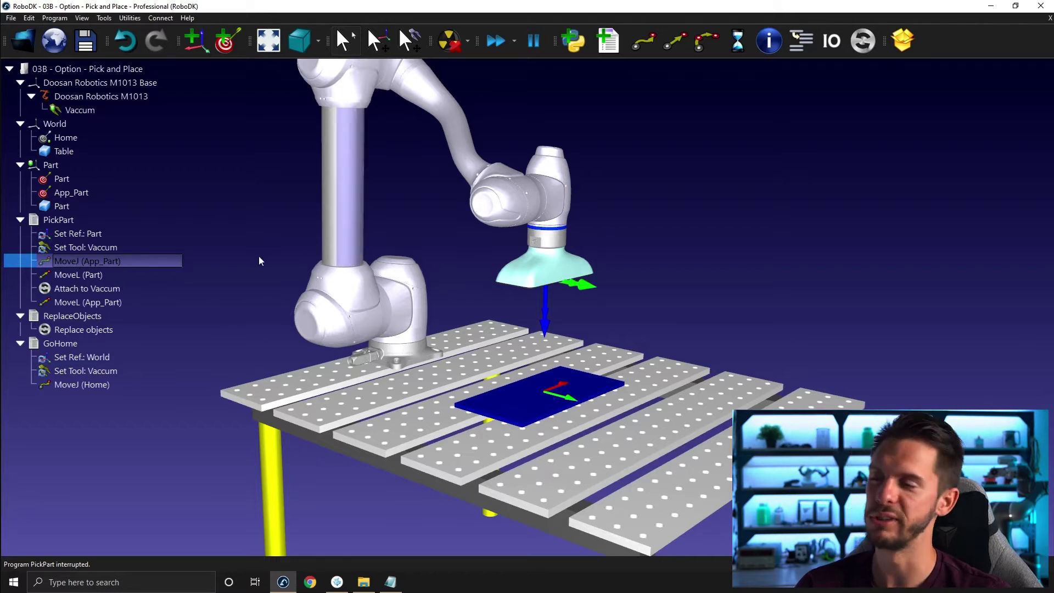
Step through the approach, Attach to Vaccum and lift, showing the Table gets grabbed instead of the part.
{"action": "left_click", "coordinate": [91, 277]}
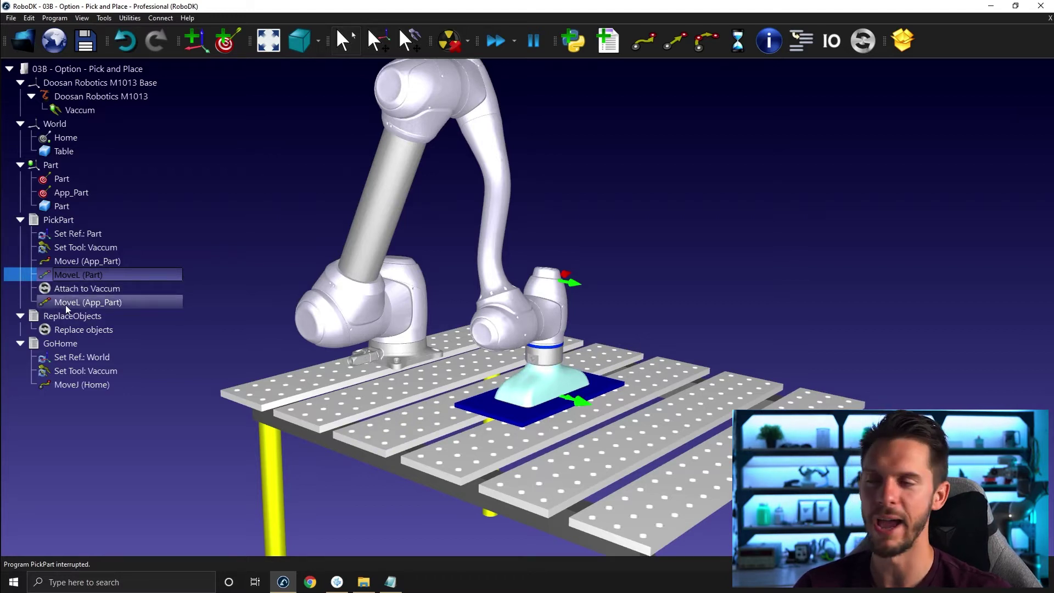
{"action": "left_click", "coordinate": [73, 290]}
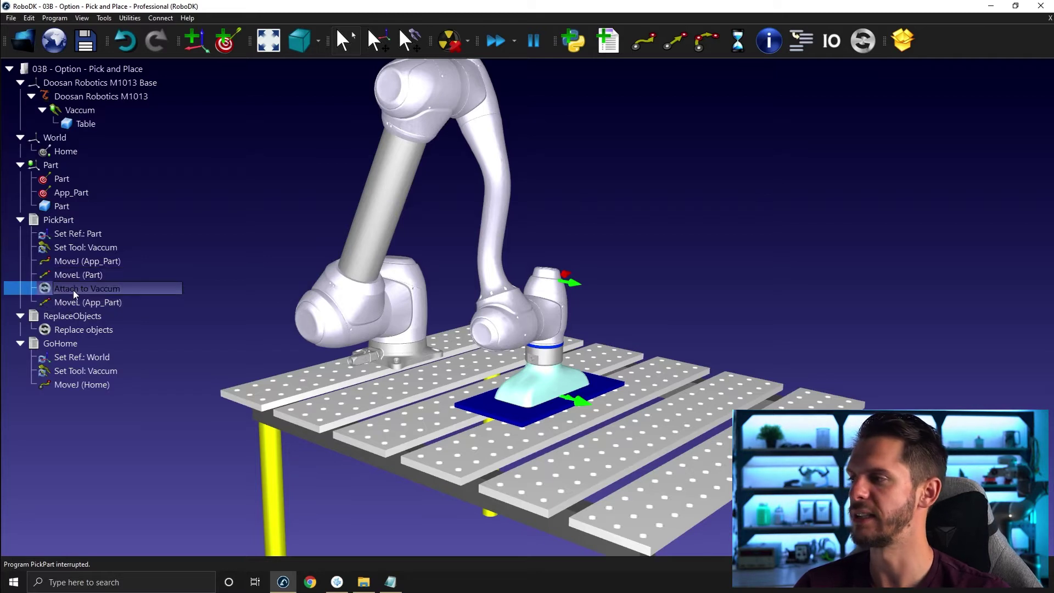
{"action": "double_click", "coordinate": [88, 306]}
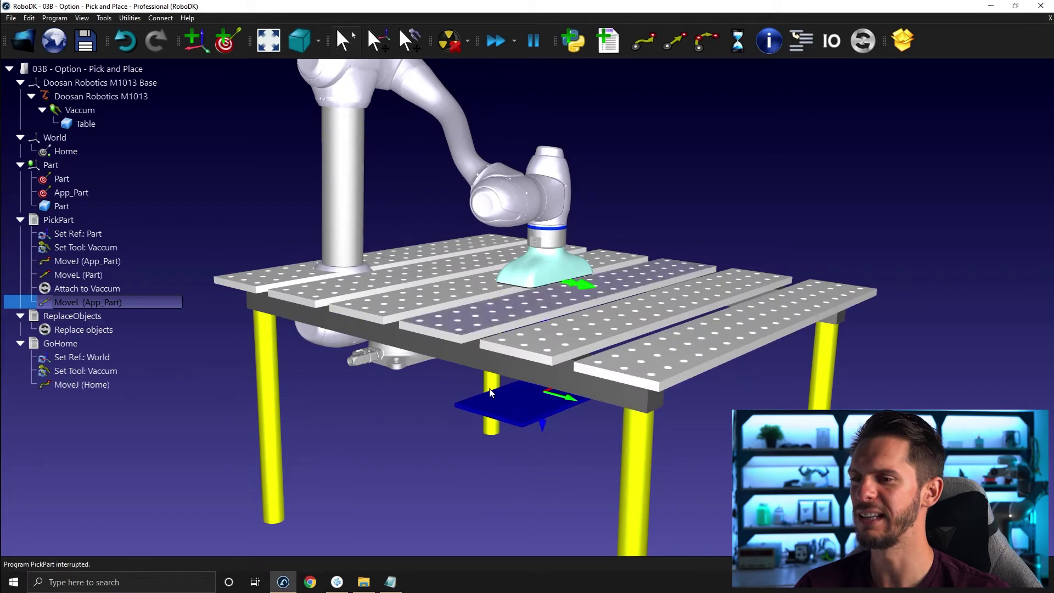
{"action": "left_click_drag", "start_coordinate": [522, 395], "coordinate": [566, 341]}
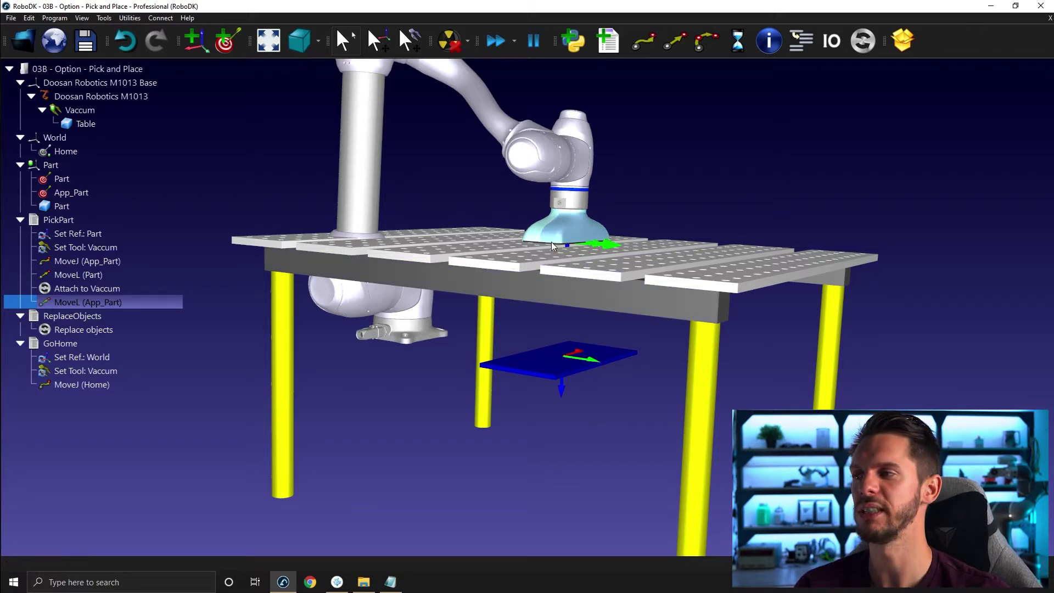
{"action": "middle_click_drag", "start_coordinate": [465, 301], "coordinate": [496, 292]}
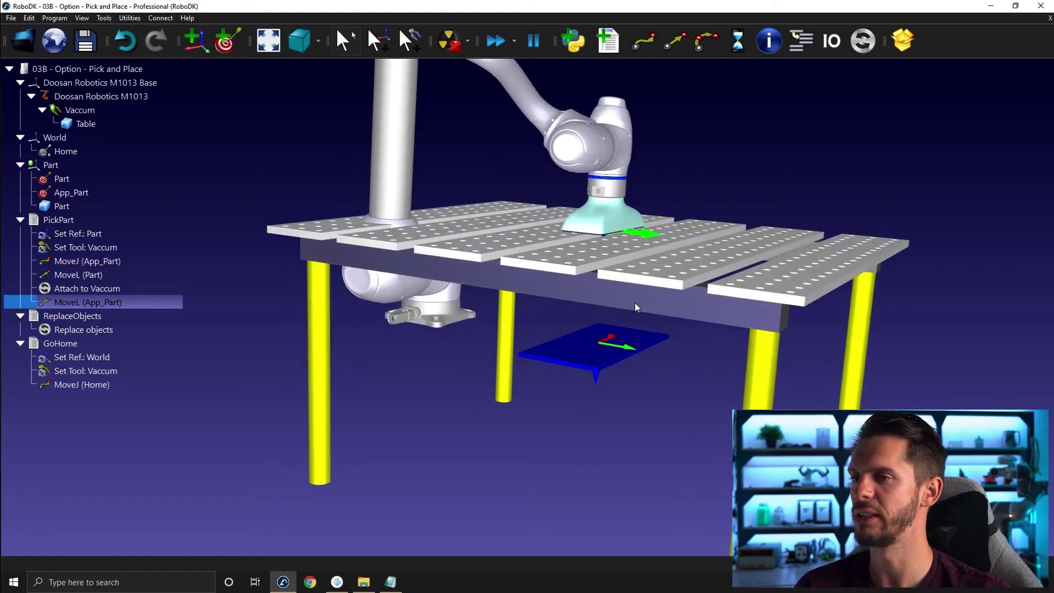
{"action": "middle_click_drag", "start_coordinate": [396, 298], "coordinate": [374, 320]}
{"action": "middle_click_drag", "start_coordinate": [579, 247], "coordinate": [569, 261]}
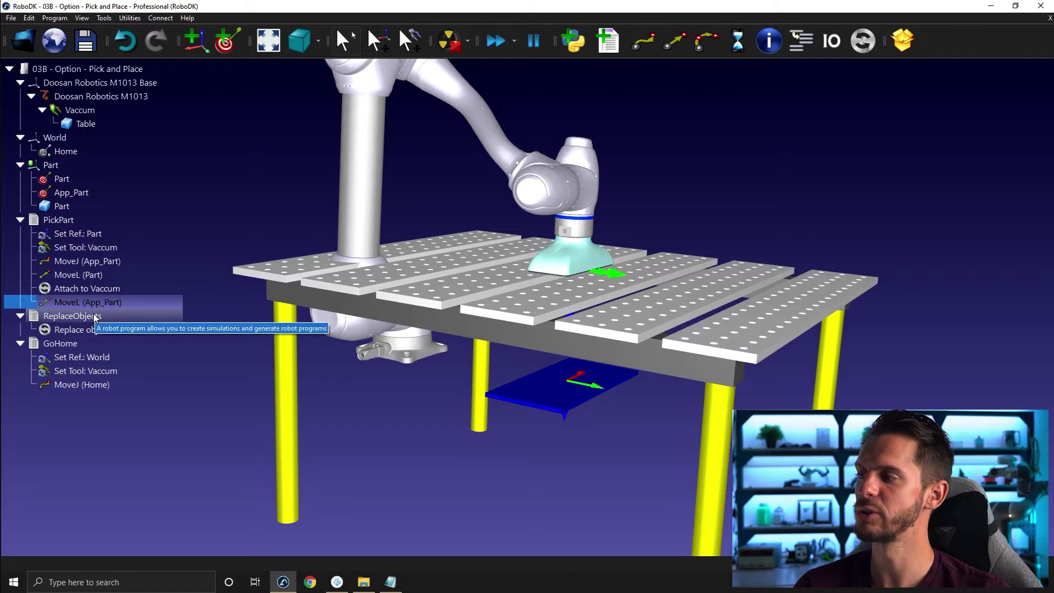
{"action": "double_click", "coordinate": [55, 318]}
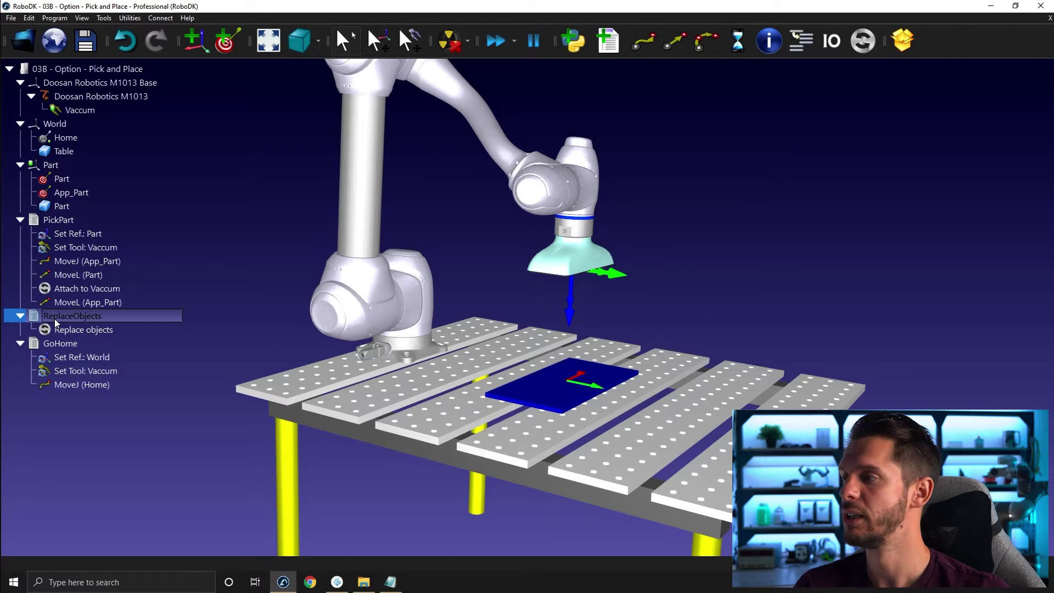
{"action": "right_click_drag", "start_coordinate": [512, 366], "coordinate": [505, 357]}
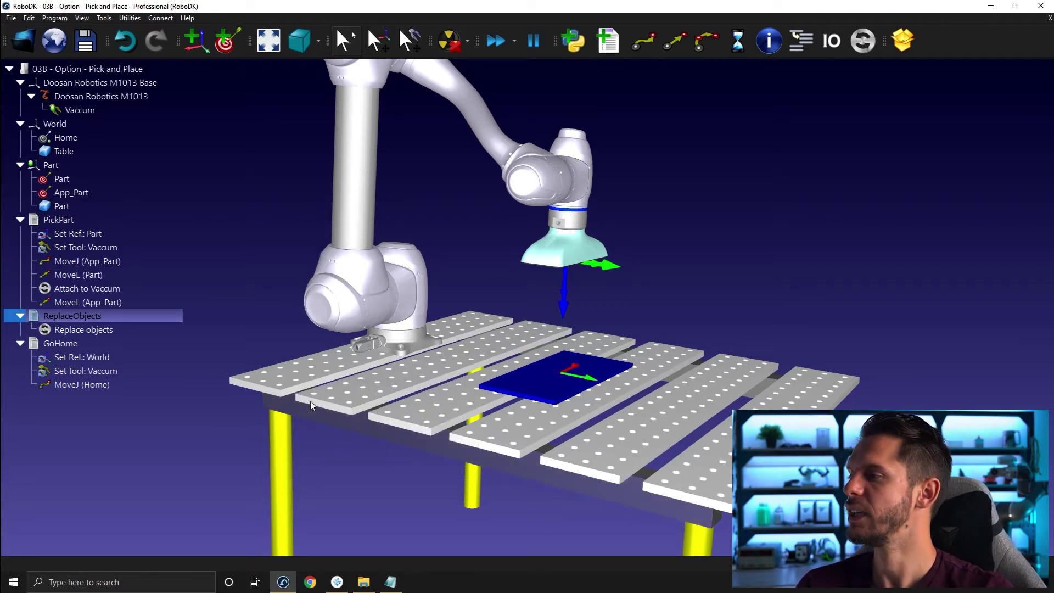
{"action": "middle_click_drag", "start_coordinate": [321, 270], "coordinate": [338, 268]}
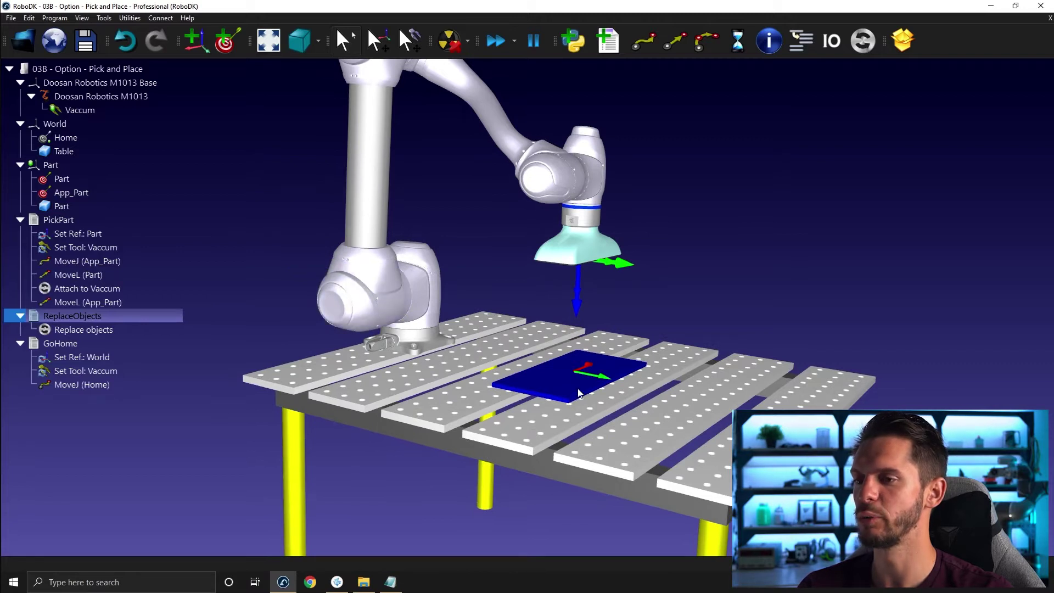
{"action": "scroll", "coordinate": [570, 386], "scroll_direction": "up", "scroll_amount": 3}
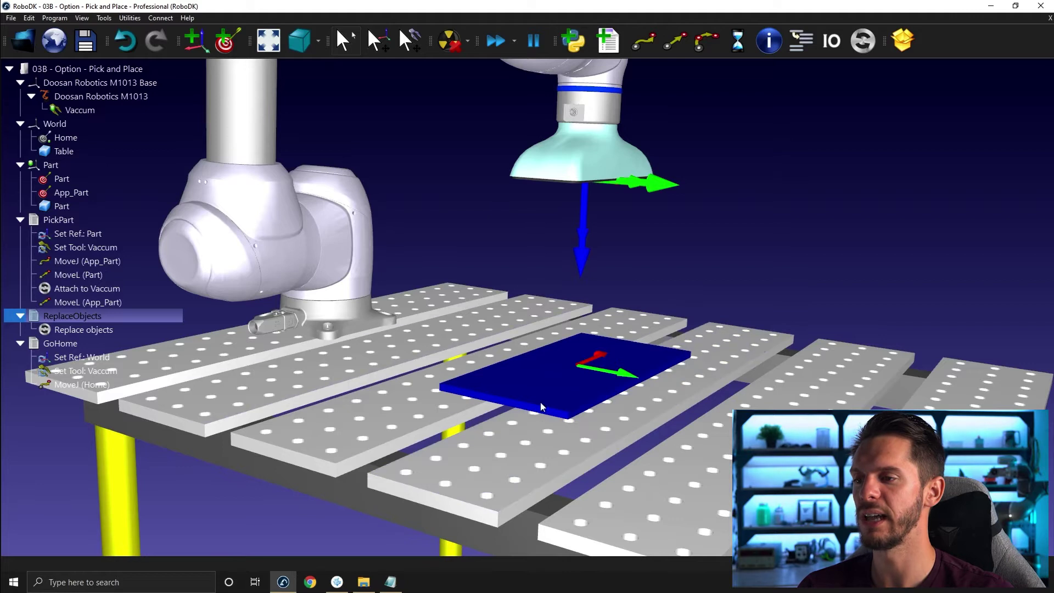
{"action": "right_click_drag", "start_coordinate": [548, 393], "coordinate": [615, 390]}
{"action": "left_click", "coordinate": [524, 205]}
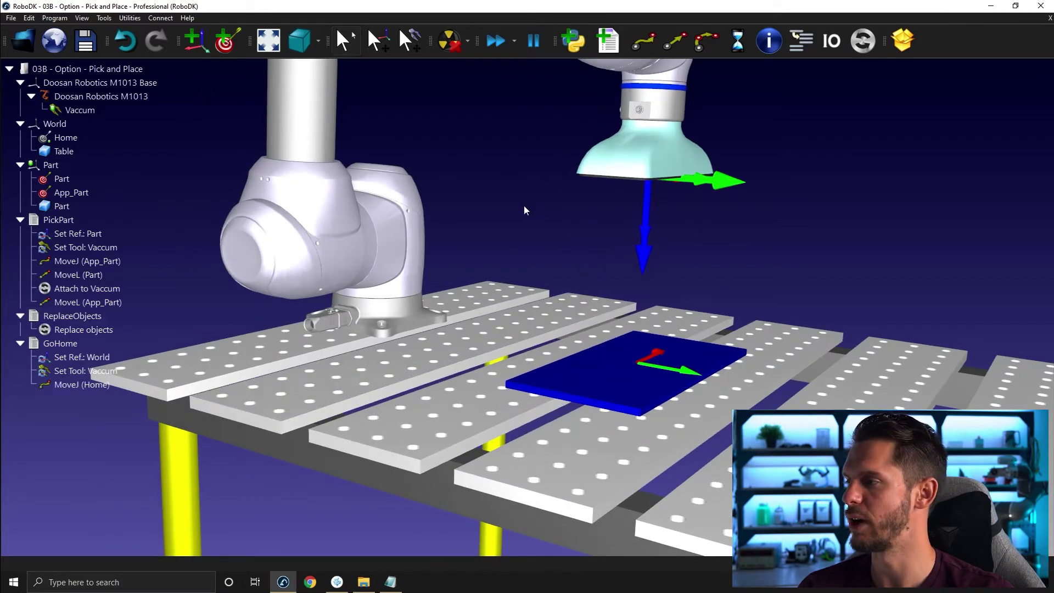
{"action": "right_click", "coordinate": [71, 286]}
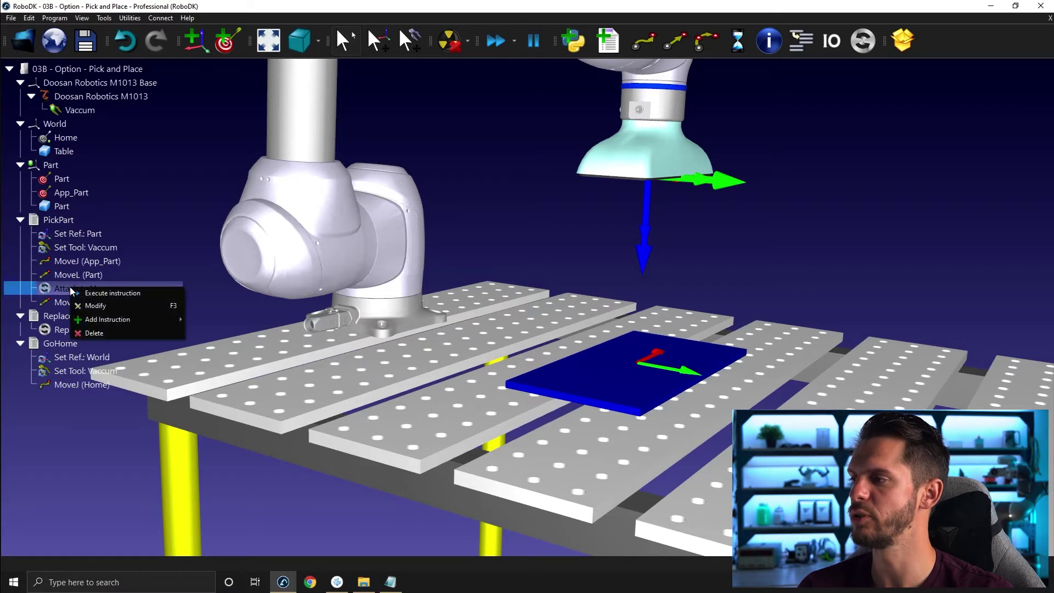
Open the Attach to Vaccum event settings and review the Measure distance as options, keeping Default.
{"action": "left_click", "coordinate": [102, 307]}
{"action": "left_click_drag", "start_coordinate": [543, 204], "coordinate": [426, 76]}
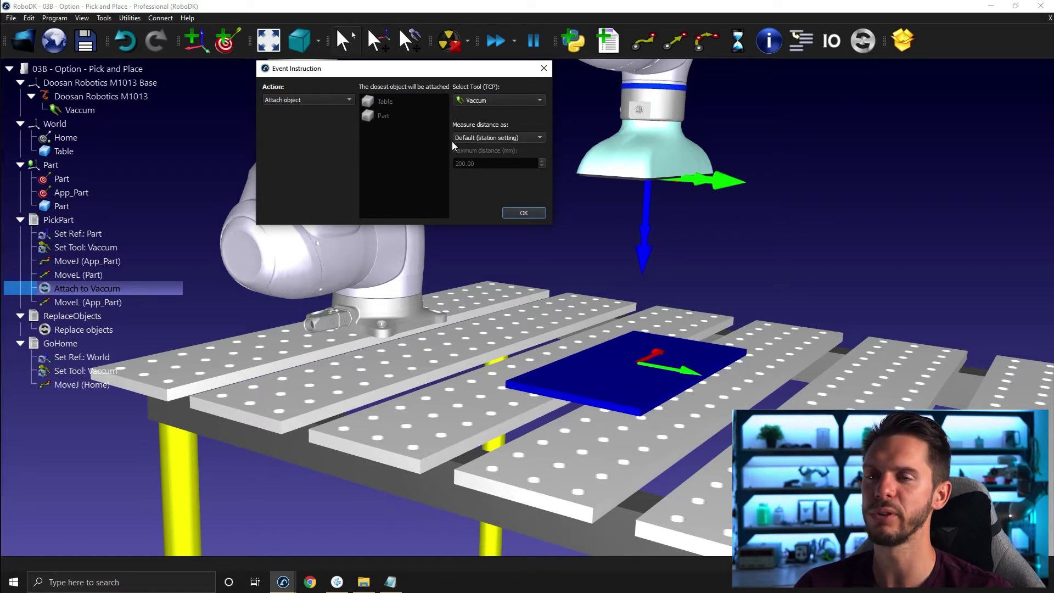
{"action": "left_click", "coordinate": [497, 142]}
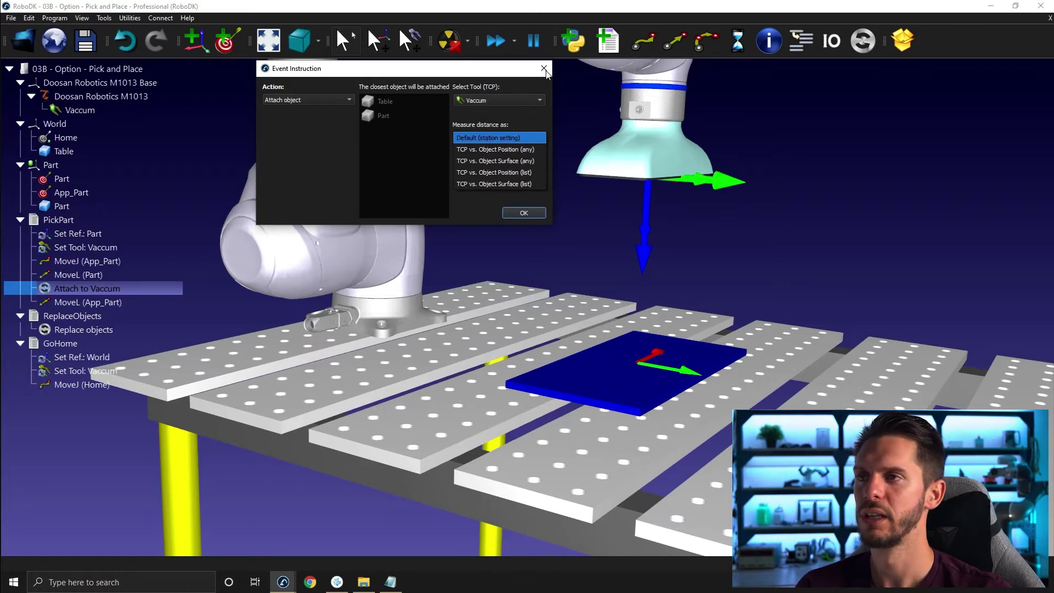
{"action": "left_click", "coordinate": [488, 138]}
Close the event settings and move the robot down to the Part target.
{"action": "left_click", "coordinate": [544, 68]}
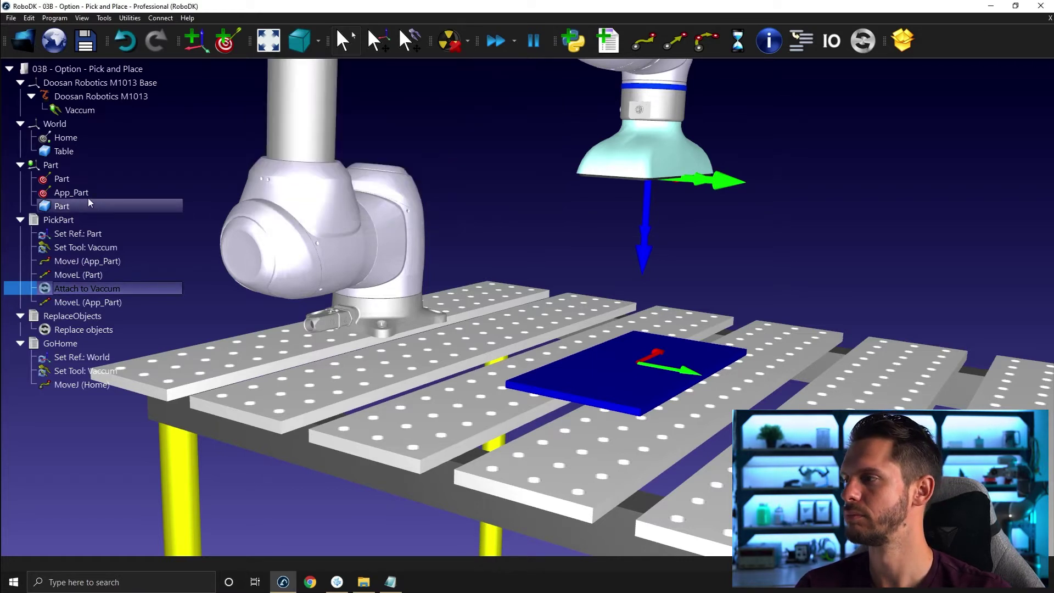
{"action": "double_click", "coordinate": [84, 180]}
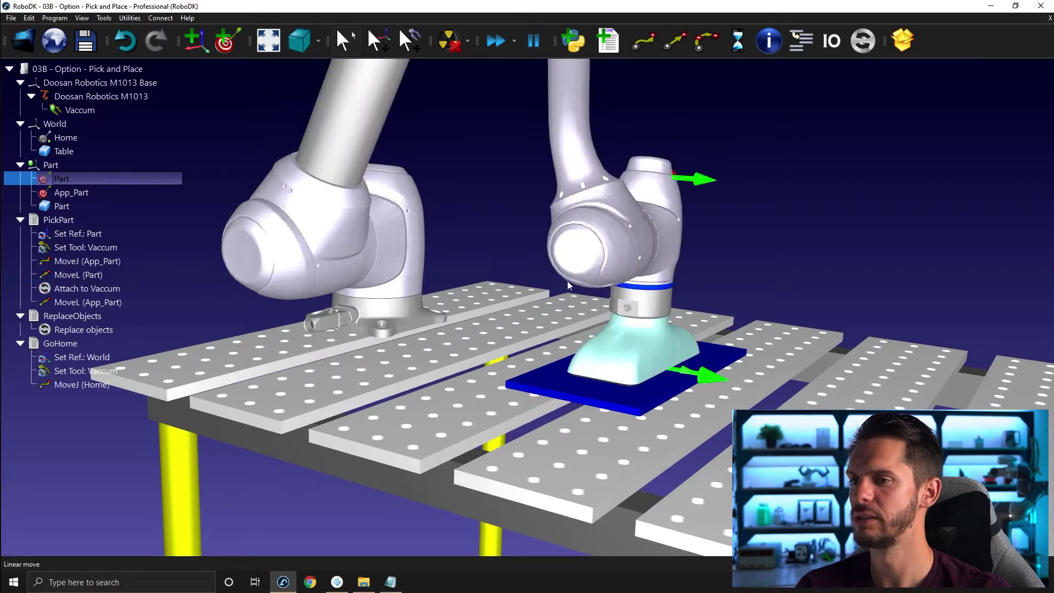
{"action": "left_click_drag", "start_coordinate": [621, 331], "coordinate": [650, 340]}
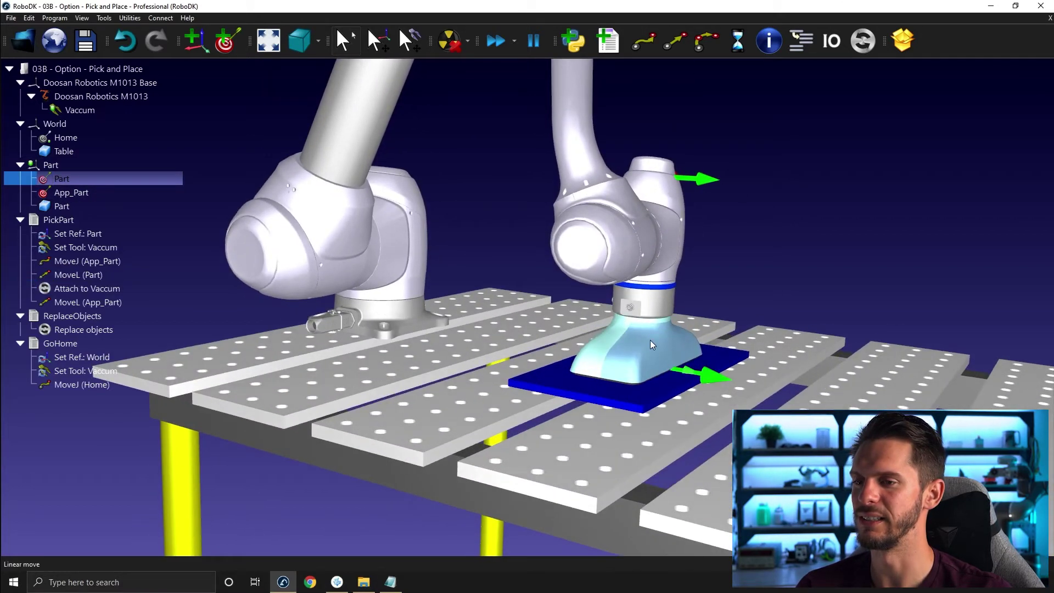
{"action": "scroll", "coordinate": [650, 341], "scroll_direction": "up", "scroll_amount": 3}
{"action": "scroll", "coordinate": [644, 390], "scroll_direction": "down", "scroll_amount": 2}
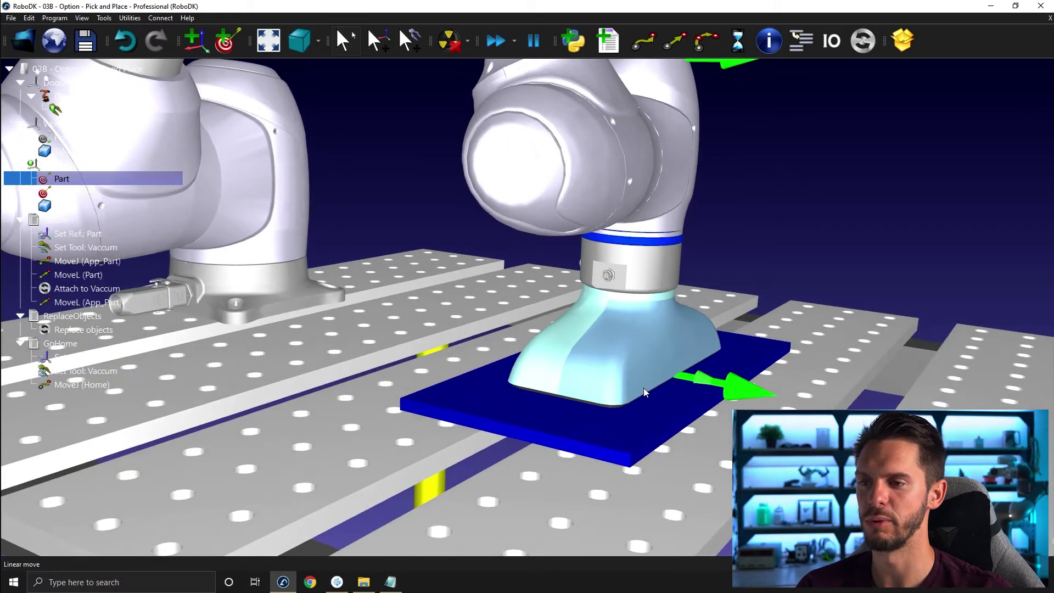
{"action": "scroll", "coordinate": [623, 346], "scroll_direction": "down", "scroll_amount": 3}
Alternate the robot between Home and Part targets to confirm the vacuum reaches the blue part.
{"action": "left_click", "coordinate": [71, 192]}
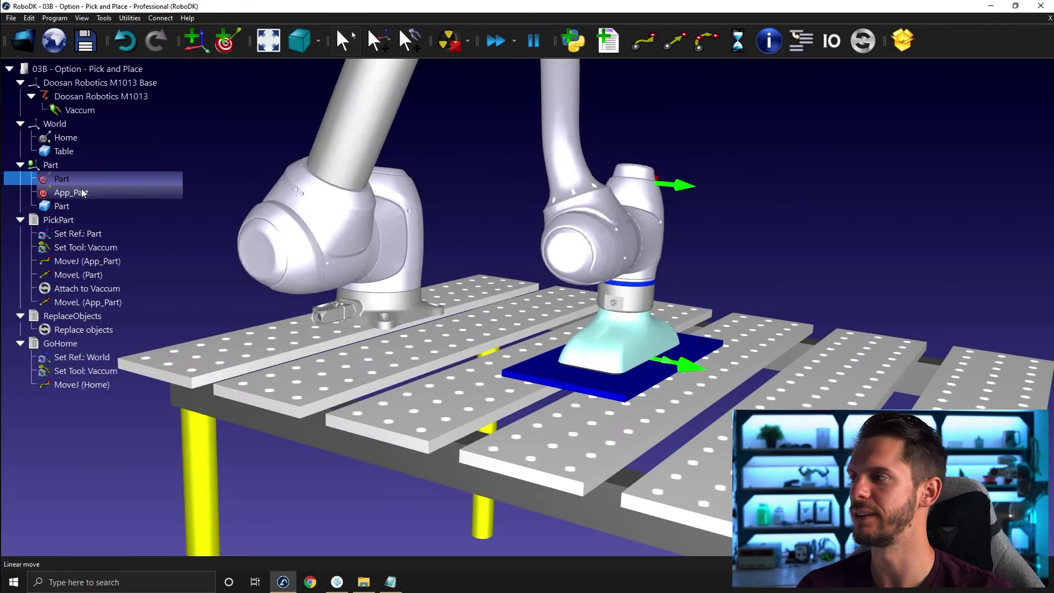
{"action": "double_click", "coordinate": [66, 137]}
{"action": "left_click_drag", "start_coordinate": [384, 152], "coordinate": [485, 285]}
{"action": "scroll", "coordinate": [528, 238], "scroll_direction": "up", "scroll_amount": 3}
{"action": "scroll", "coordinate": [589, 187], "scroll_direction": "down", "scroll_amount": 3}
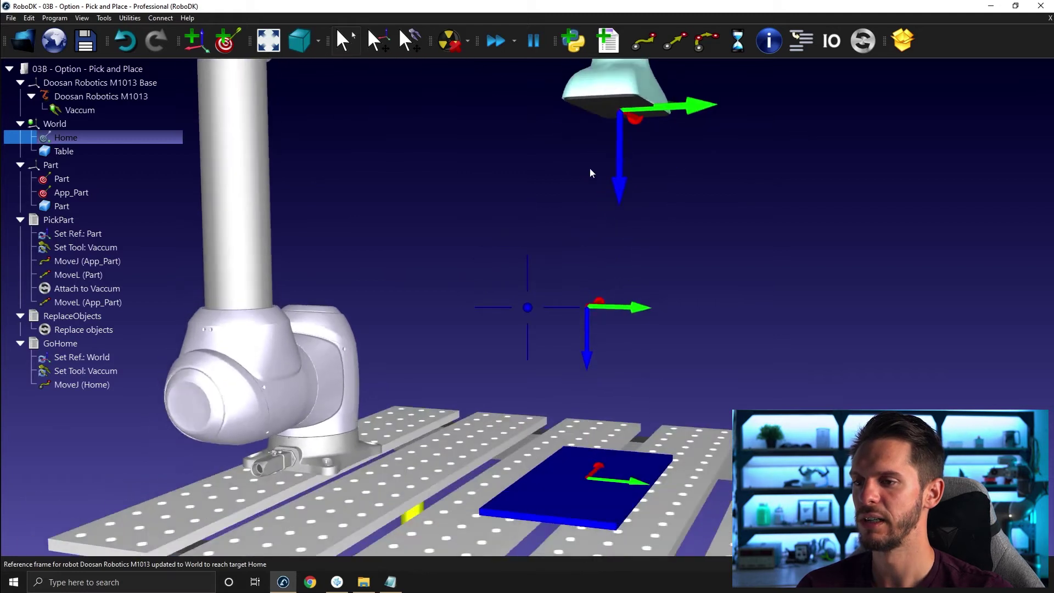
{"action": "double_click", "coordinate": [75, 182]}
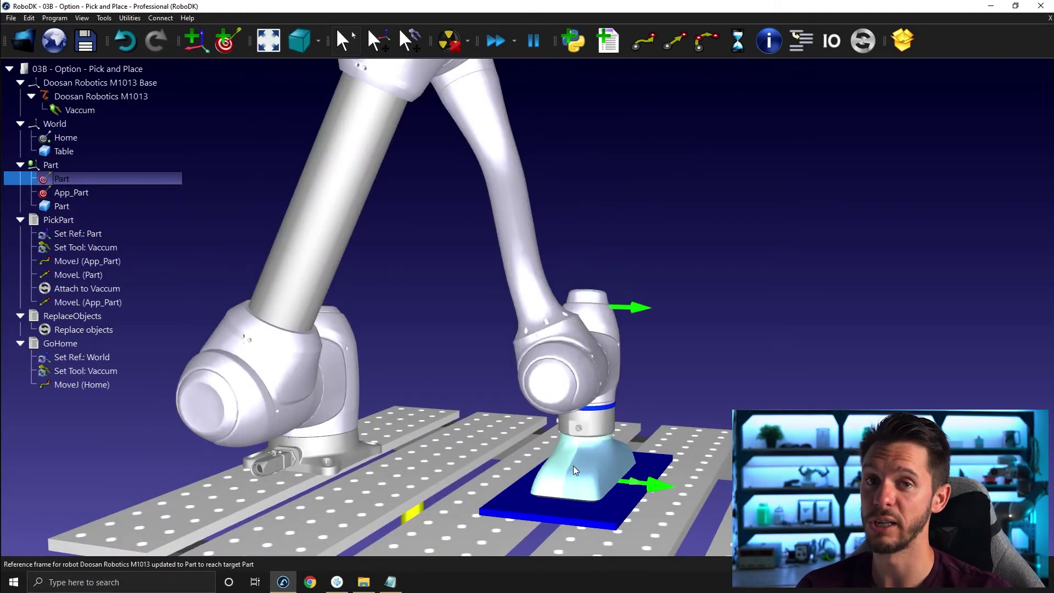
{"action": "scroll", "coordinate": [578, 464], "scroll_direction": "down", "scroll_amount": 2}
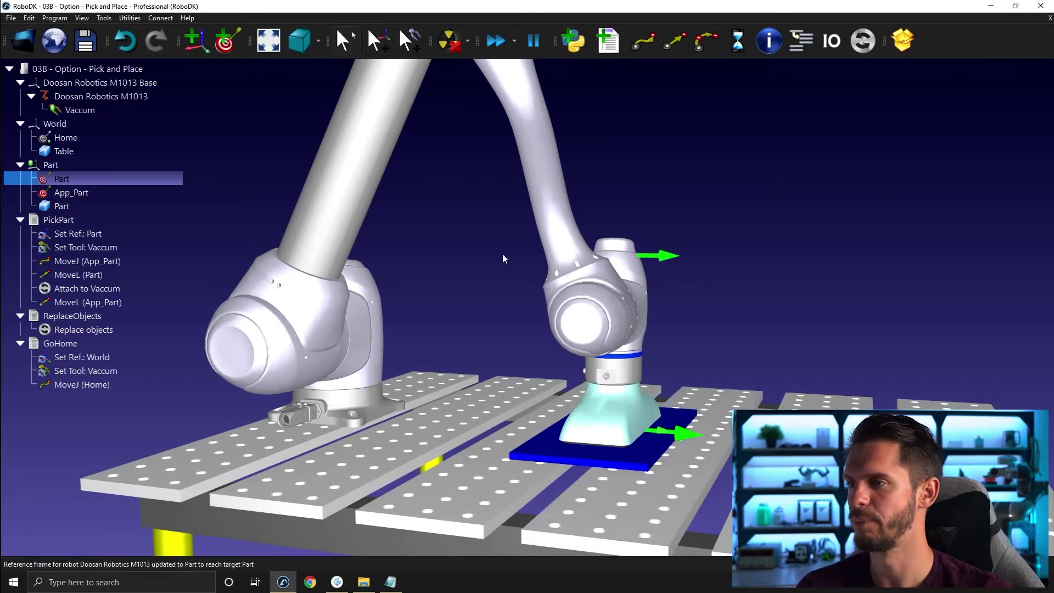
{"action": "double_click", "coordinate": [91, 136]}
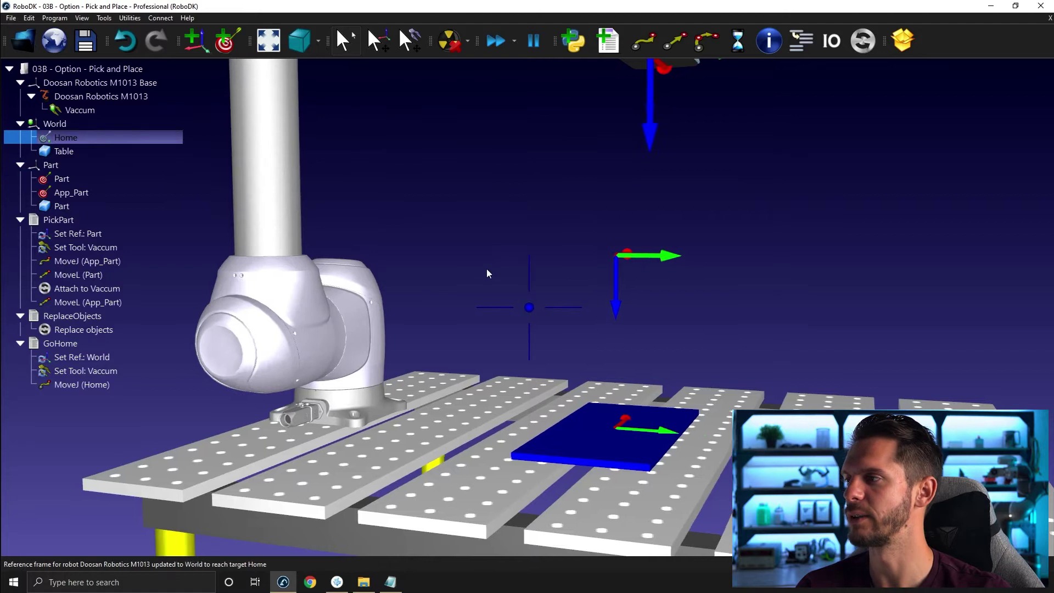
{"action": "left_click_drag", "start_coordinate": [486, 268], "coordinate": [470, 249]}
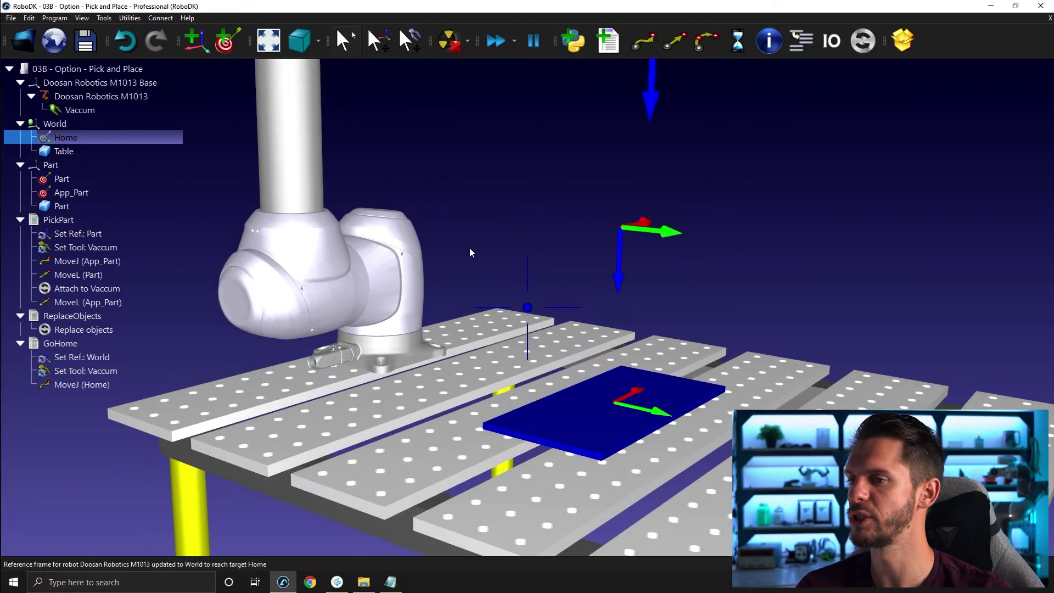
{"action": "double_click", "coordinate": [80, 179]}
Hide the Part and App_Part targets from the scene.
{"action": "left_click", "coordinate": [73, 194], "text": "ctrl"}
{"action": "right_click", "coordinate": [72, 193]}
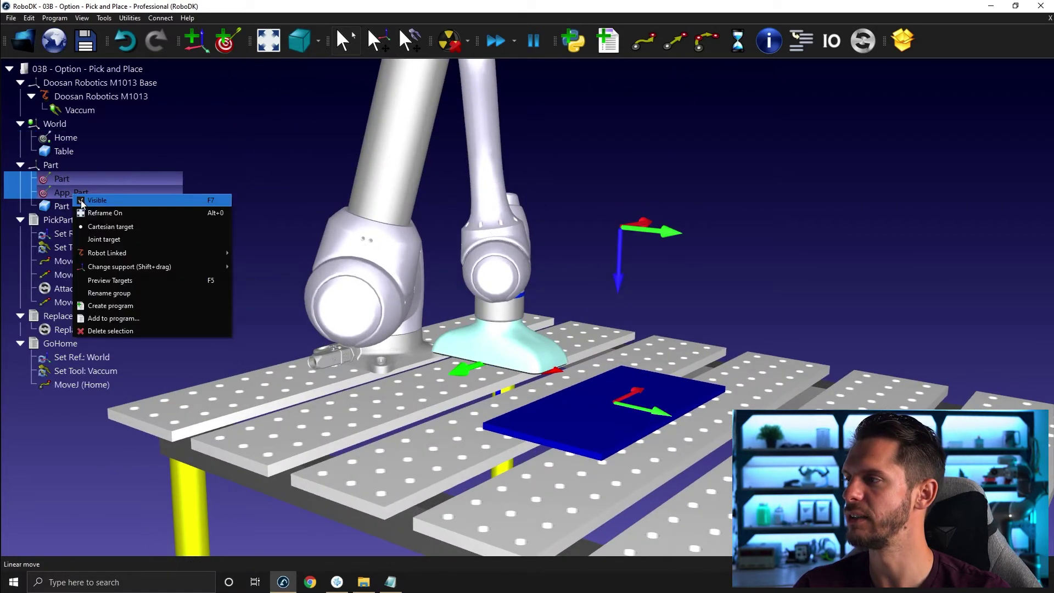
{"action": "left_click", "coordinate": [81, 200]}
Return the robot to Home and show the blue part's object reference frame.
{"action": "double_click", "coordinate": [93, 138]}
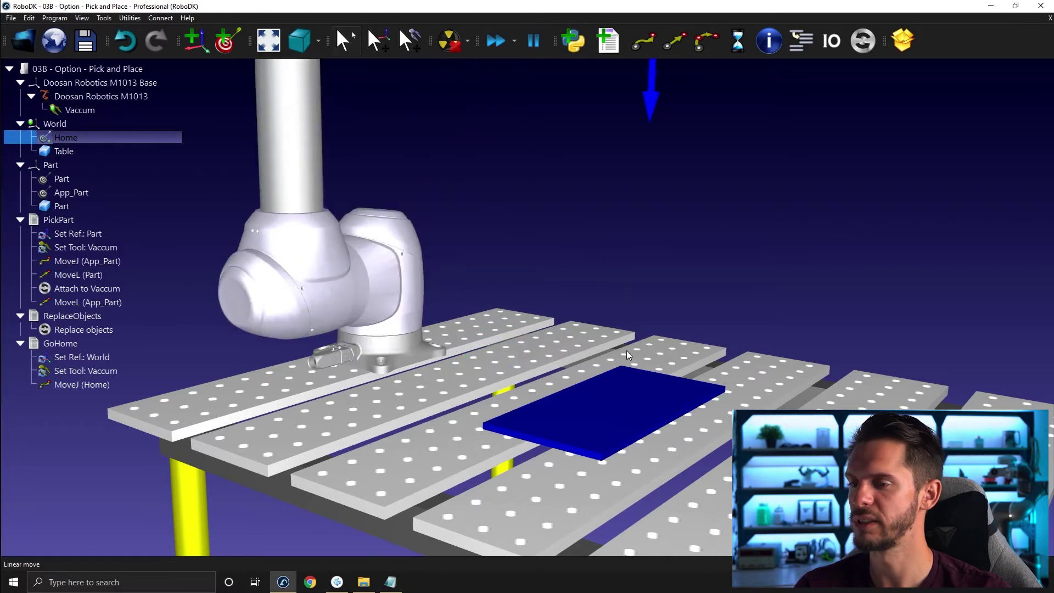
{"action": "left_click_drag", "start_coordinate": [627, 351], "coordinate": [672, 269]}
{"action": "right_click", "coordinate": [638, 363]}
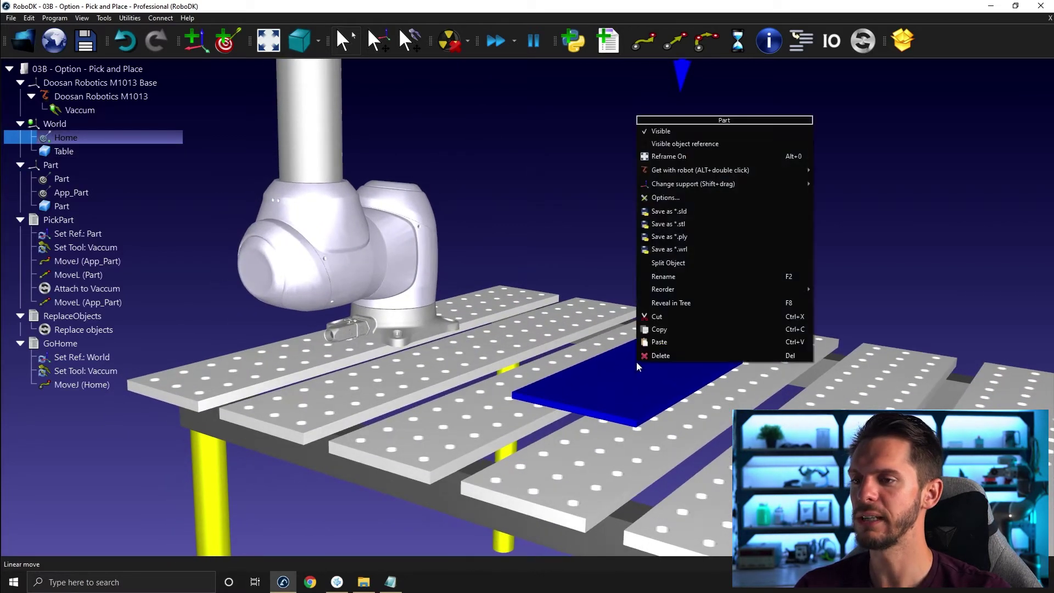
{"action": "left_click", "coordinate": [669, 144]}
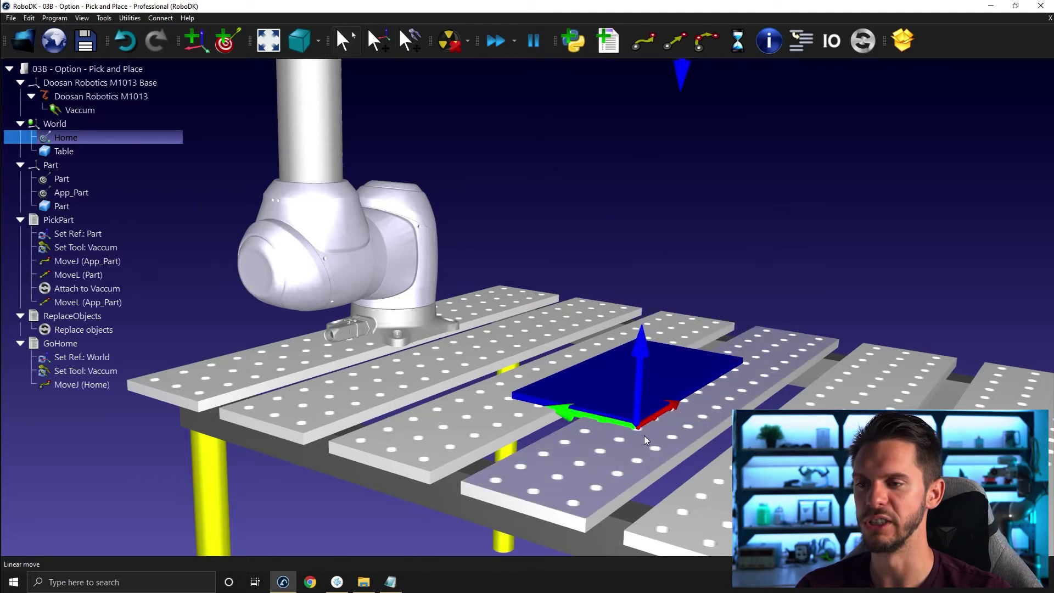
Move the robot onto the Part target, resting the vacuum cup on the blue part.
{"action": "left_click_drag", "start_coordinate": [645, 436], "coordinate": [569, 415]}
{"action": "scroll", "coordinate": [662, 342], "scroll_direction": "up", "scroll_amount": 3}
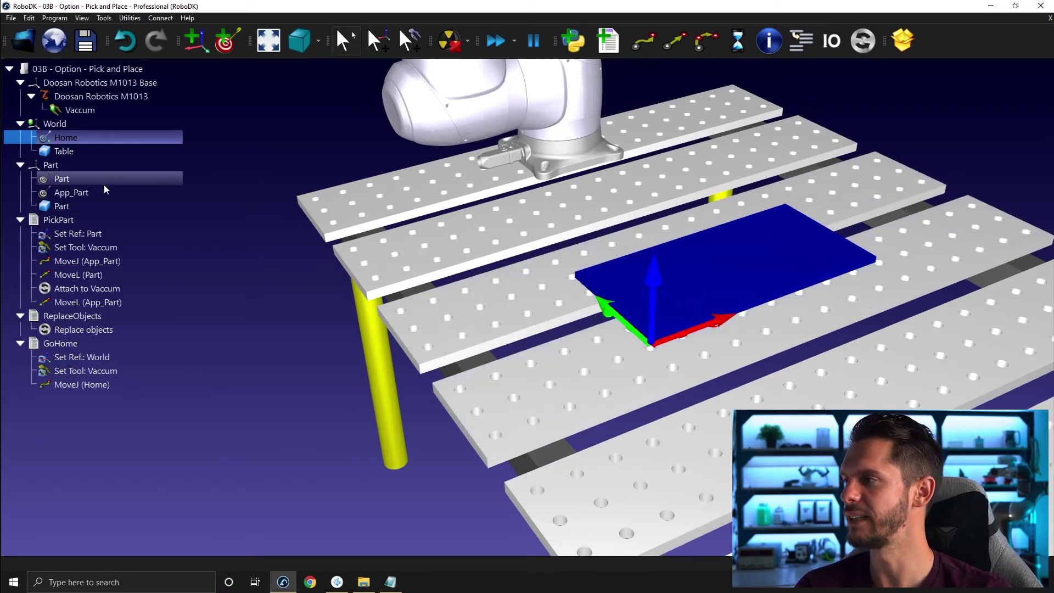
{"action": "double_click", "coordinate": [71, 179]}
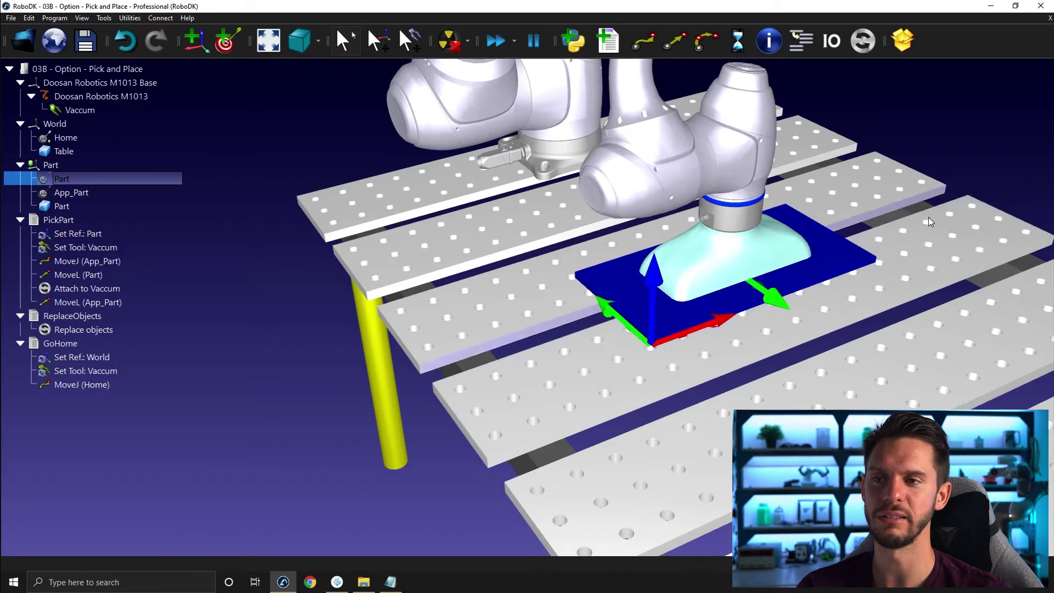
{"action": "left_click_drag", "start_coordinate": [673, 336], "coordinate": [685, 293]}
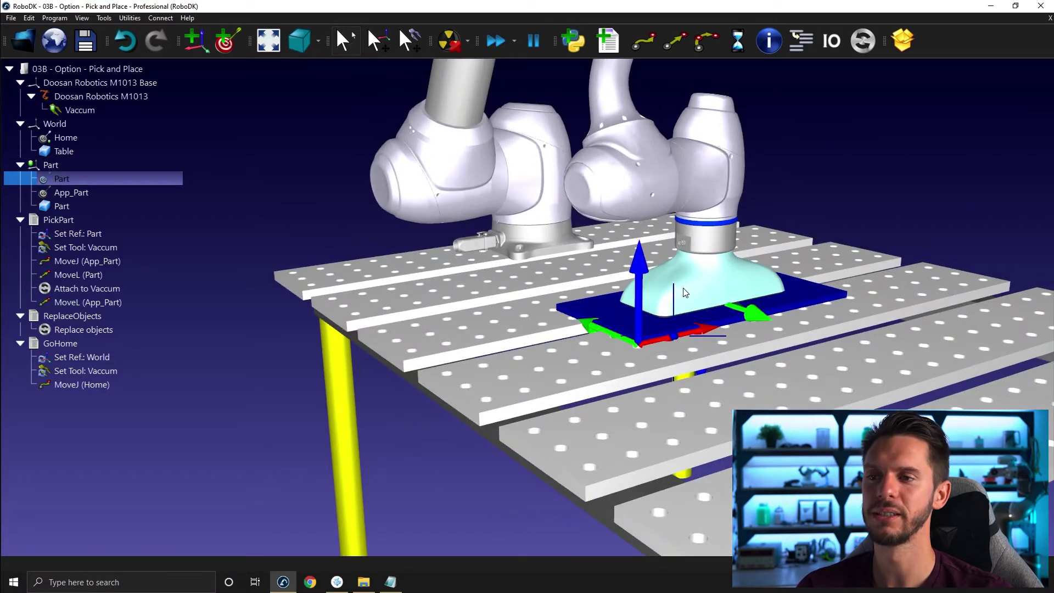
Show the Table's reference frame and inspect it from beneath the table.
{"action": "left_click_drag", "start_coordinate": [650, 346], "coordinate": [694, 193]}
{"action": "right_click", "coordinate": [833, 139]}
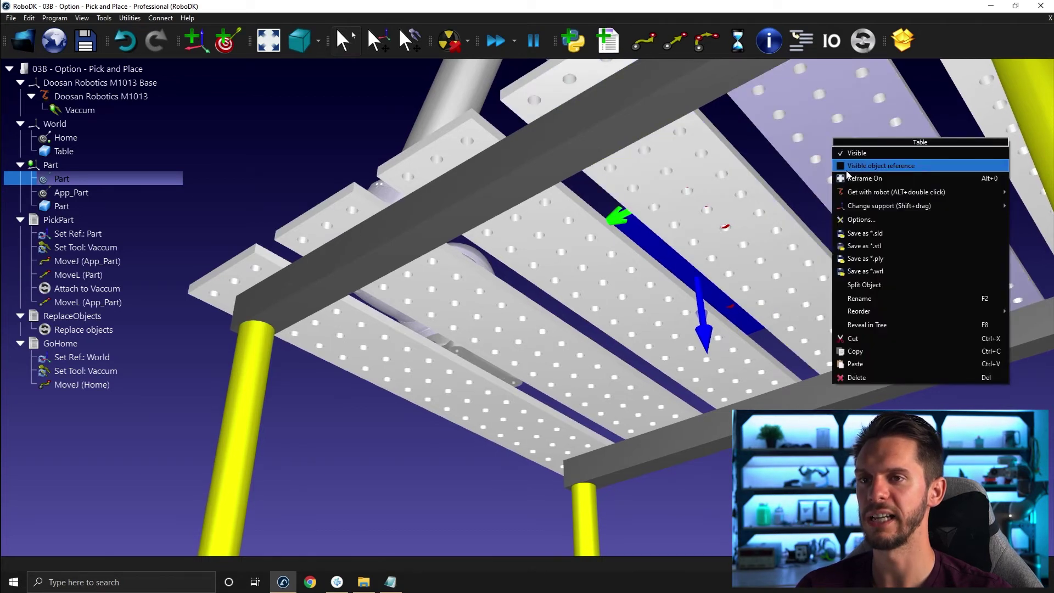
{"action": "left_click", "coordinate": [845, 166]}
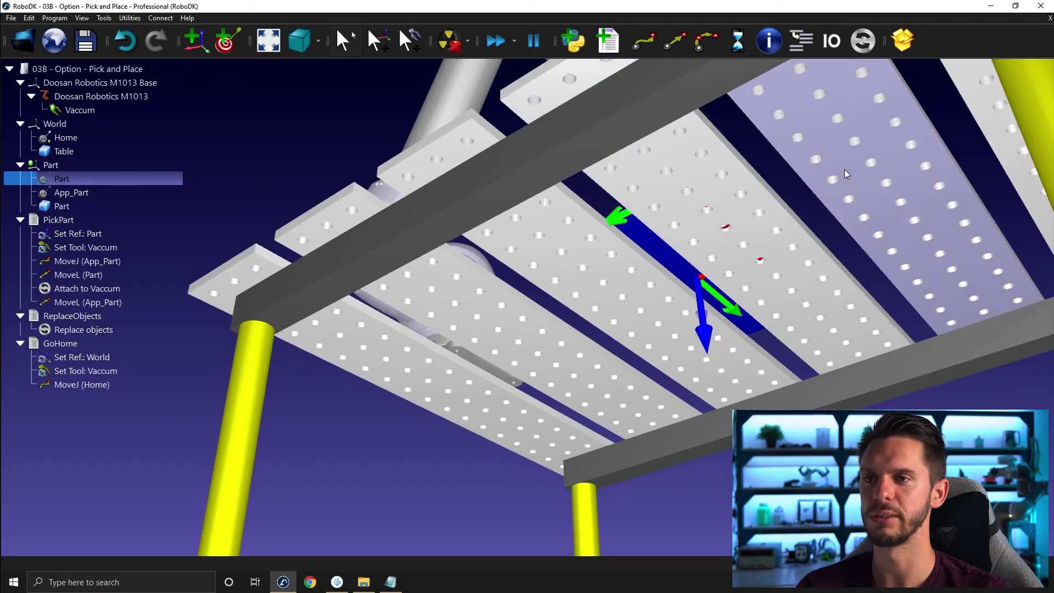
{"action": "scroll", "coordinate": [782, 211], "scroll_direction": "up", "scroll_amount": 5}
{"action": "left_click_drag", "start_coordinate": [739, 196], "coordinate": [641, 205]}
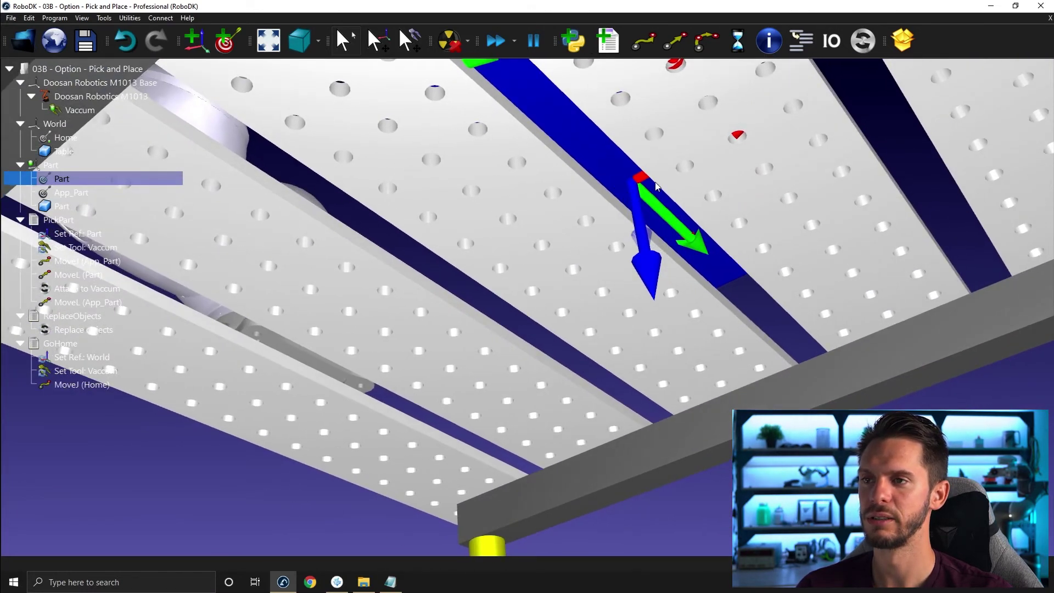
{"action": "scroll", "coordinate": [657, 187], "scroll_direction": "down", "scroll_amount": 5}
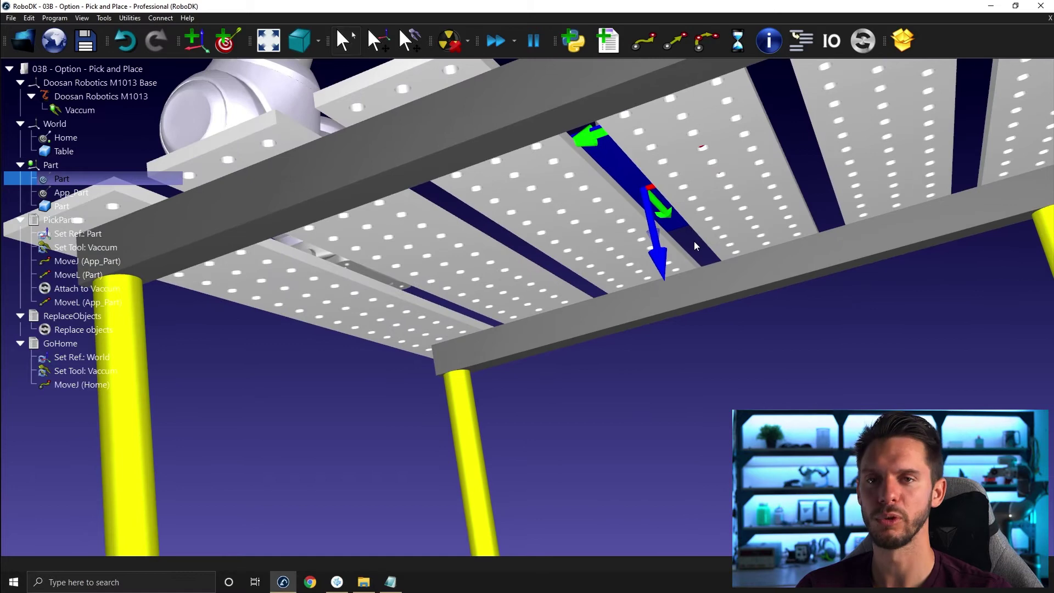
{"action": "left_click_drag", "start_coordinate": [695, 242], "coordinate": [632, 307]}
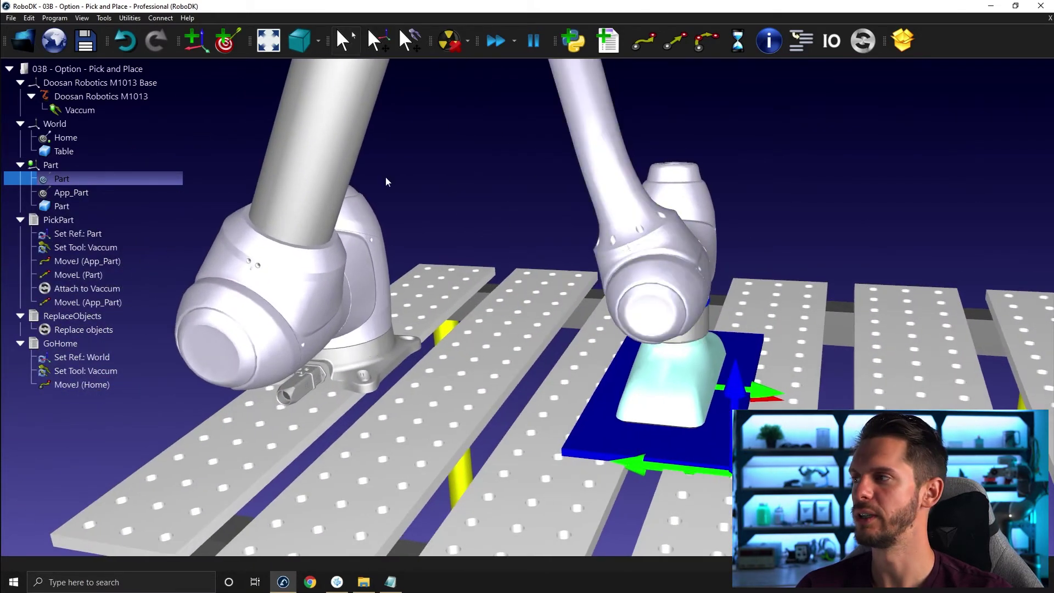
Return the robot Home, toggle the Table and Part reference frames, then move onto Part.
{"action": "double_click", "coordinate": [110, 138]}
{"action": "left_click_drag", "start_coordinate": [351, 165], "coordinate": [568, 199]}
{"action": "right_click", "coordinate": [585, 183]}
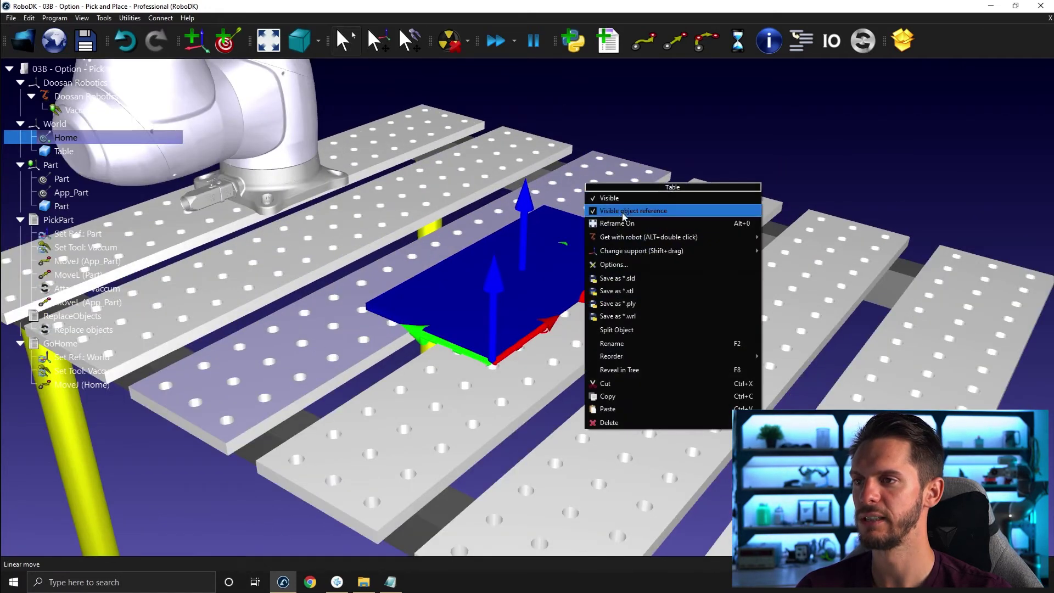
{"action": "left_click", "coordinate": [622, 213]}
{"action": "right_click", "coordinate": [584, 189]}
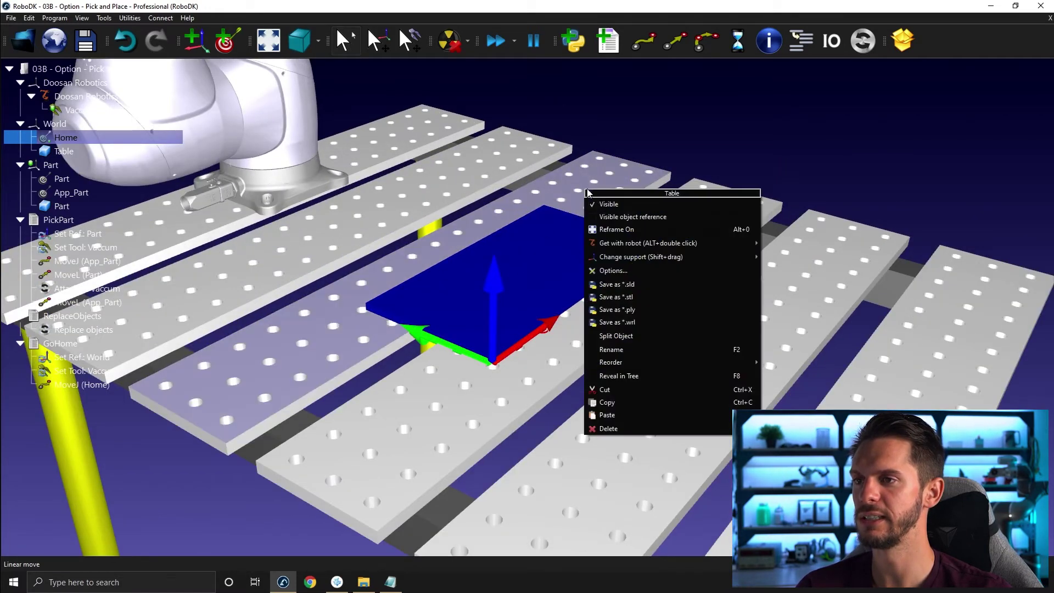
{"action": "left_click", "coordinate": [605, 215]}
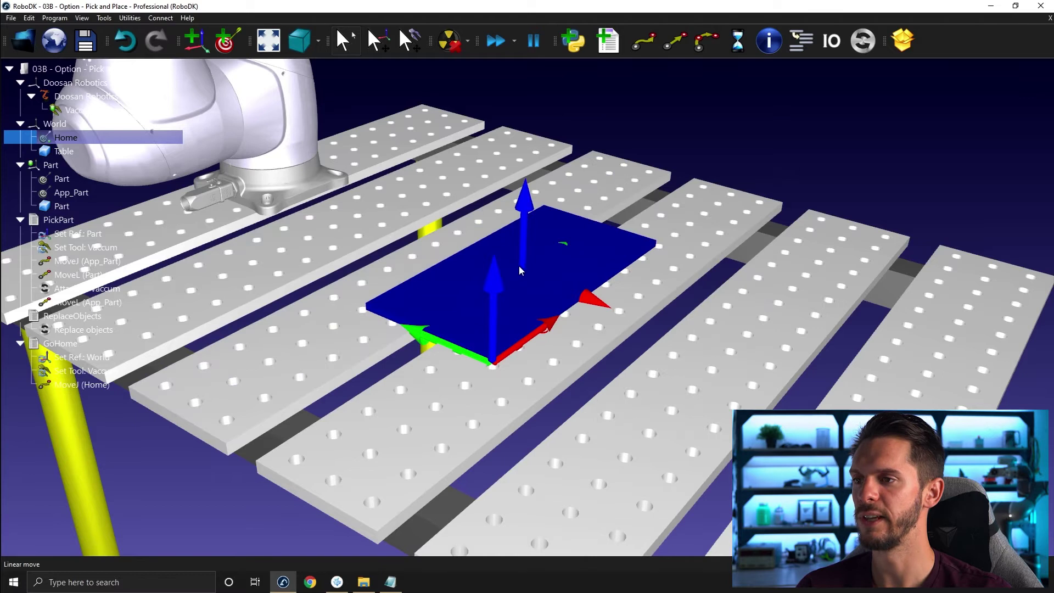
{"action": "right_click", "coordinate": [519, 316]}
{"action": "left_click", "coordinate": [546, 348]}
{"action": "right_click", "coordinate": [490, 357]}
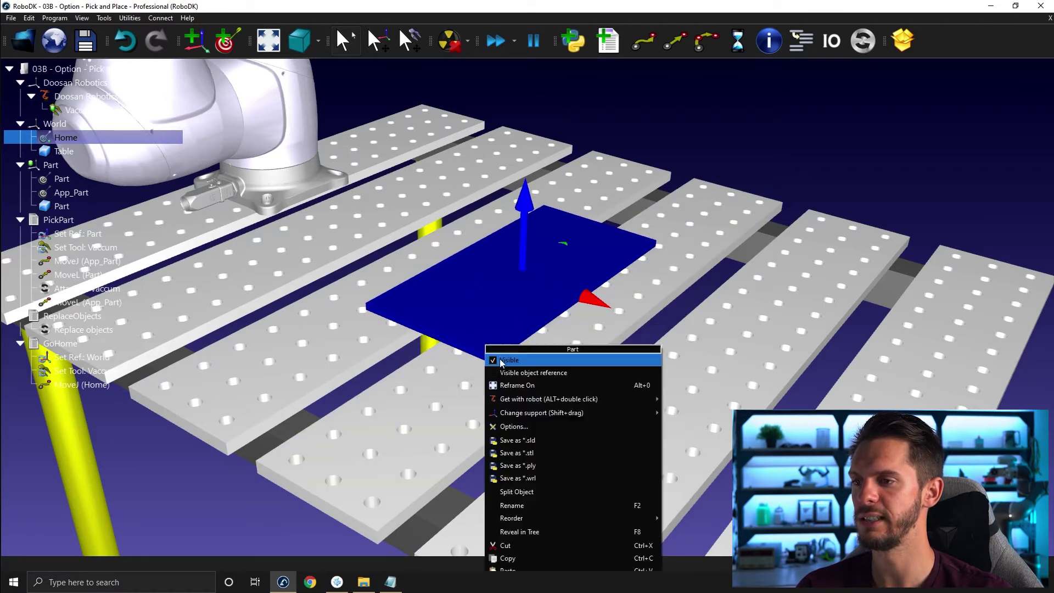
{"action": "left_click", "coordinate": [502, 370]}
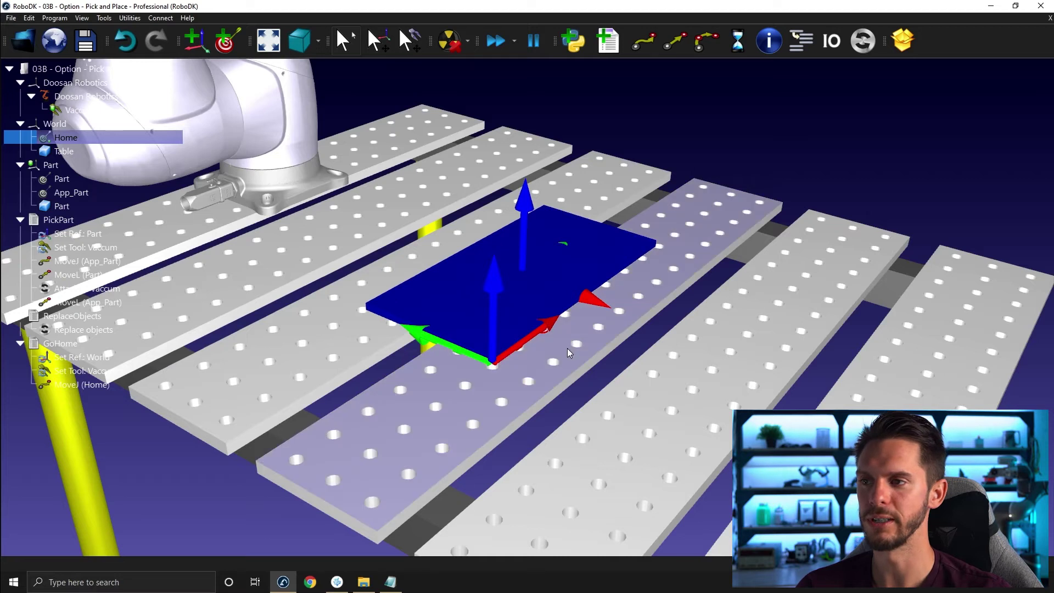
{"action": "left_click_drag", "start_coordinate": [568, 348], "coordinate": [675, 365]}
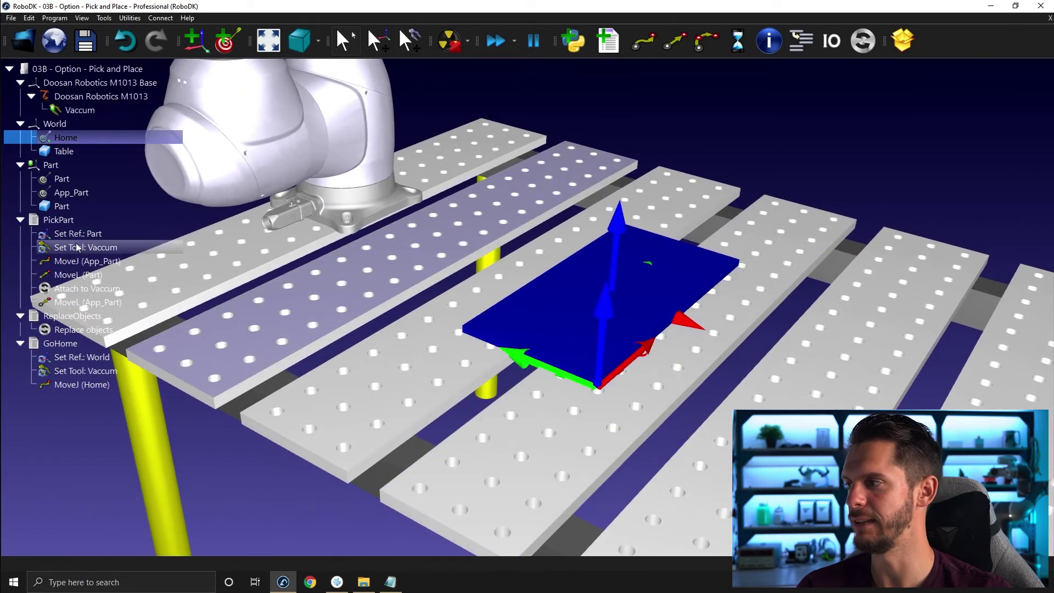
{"action": "double_click", "coordinate": [72, 180]}
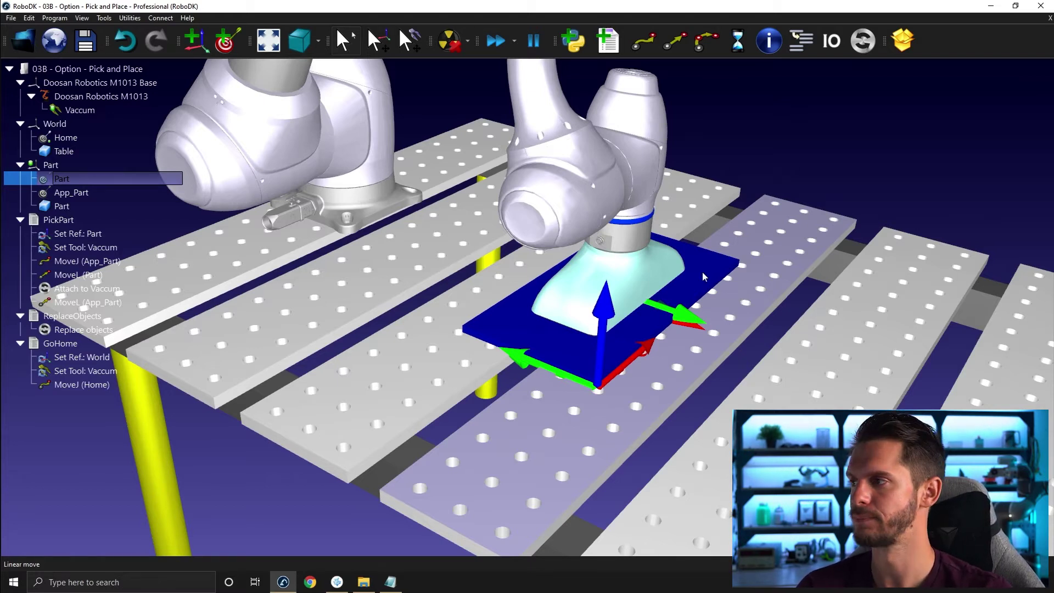
Set the Attach to Vaccum event to measure distance as TCP vs. Object Position (any).
{"action": "right_click", "coordinate": [64, 290]}
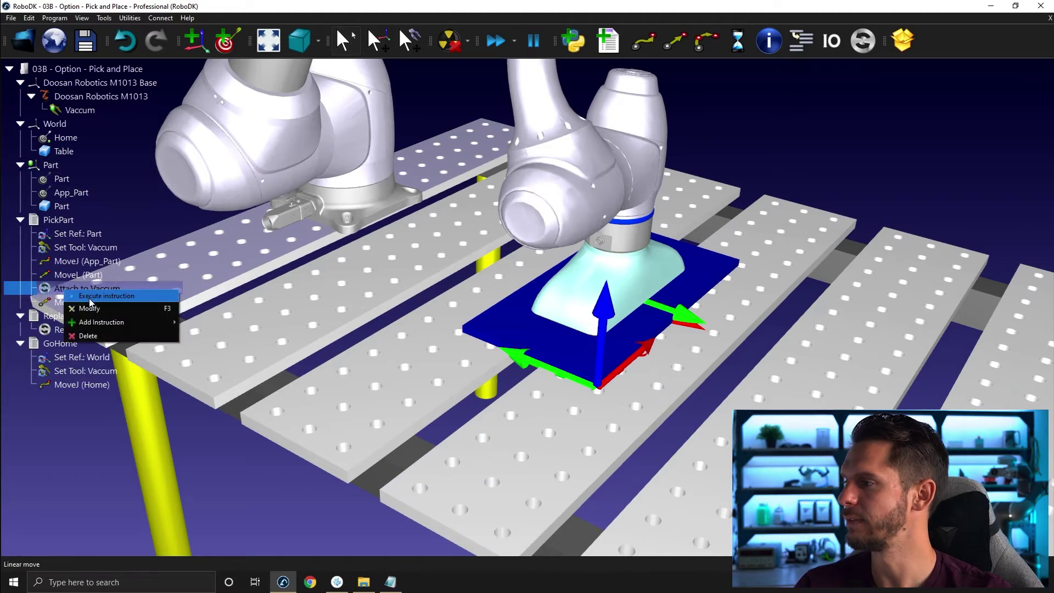
{"action": "left_click", "coordinate": [87, 310]}
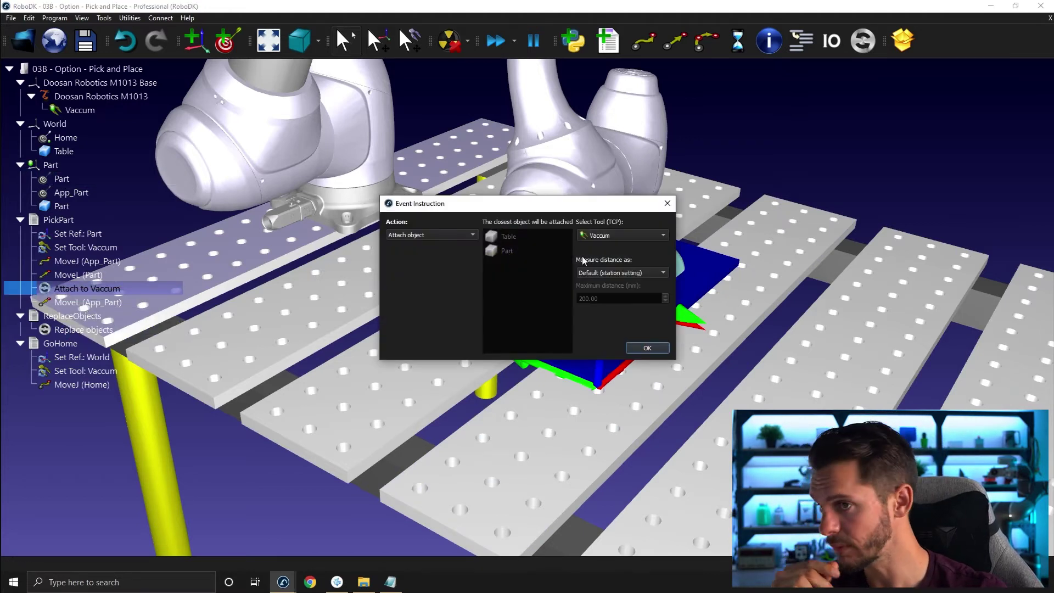
{"action": "left_click", "coordinate": [622, 271]}
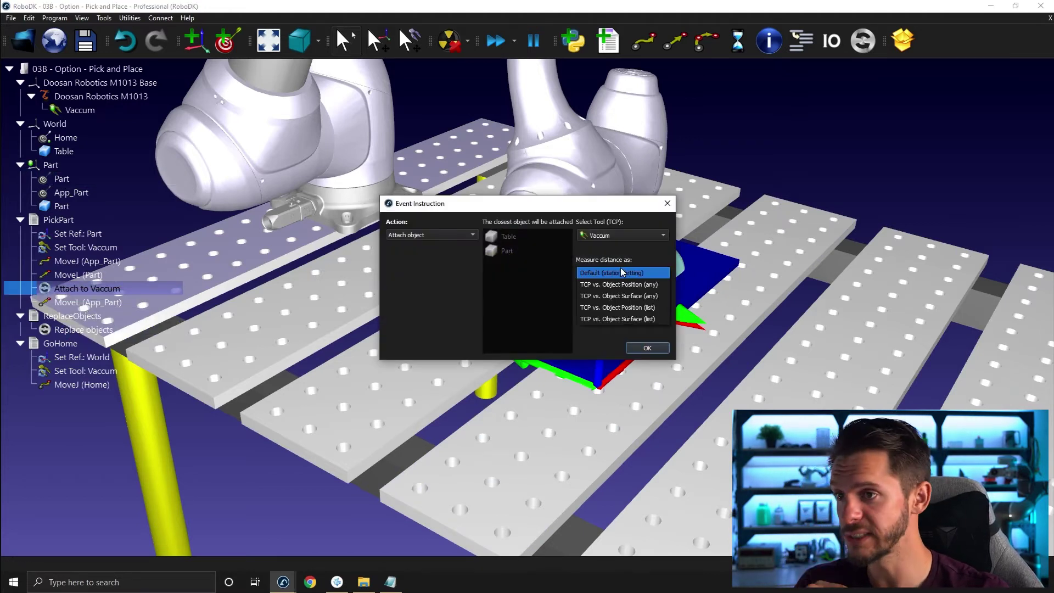
{"action": "left_click", "coordinate": [660, 284]}
{"action": "left_click", "coordinate": [647, 348]}
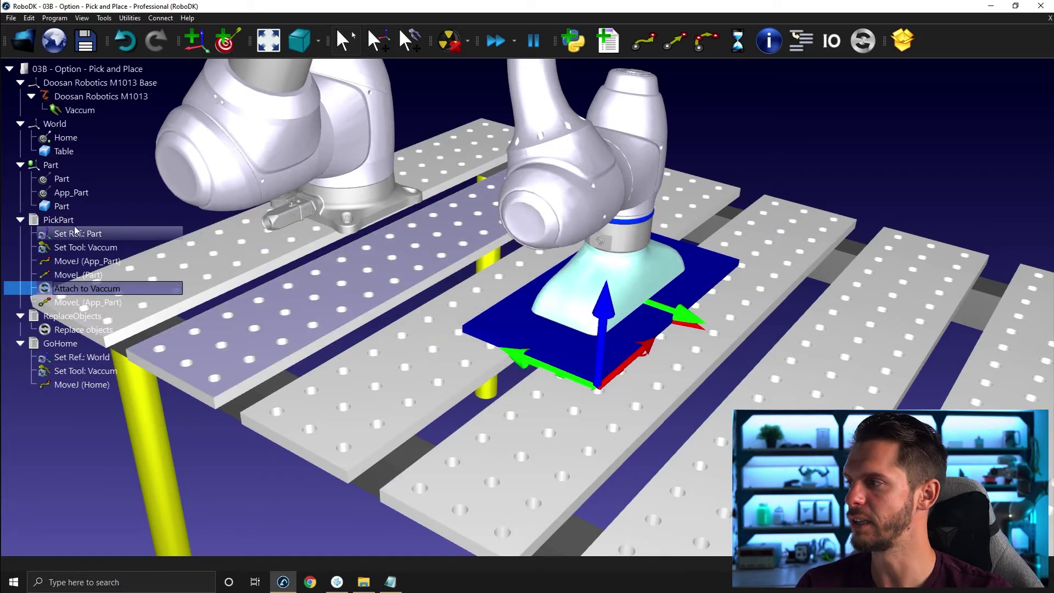
Run PickPart to test the pick and inspect what the vacuum attached.
{"action": "double_click", "coordinate": [74, 221]}
{"action": "scroll", "coordinate": [599, 190], "scroll_direction": "down", "scroll_amount": 5}
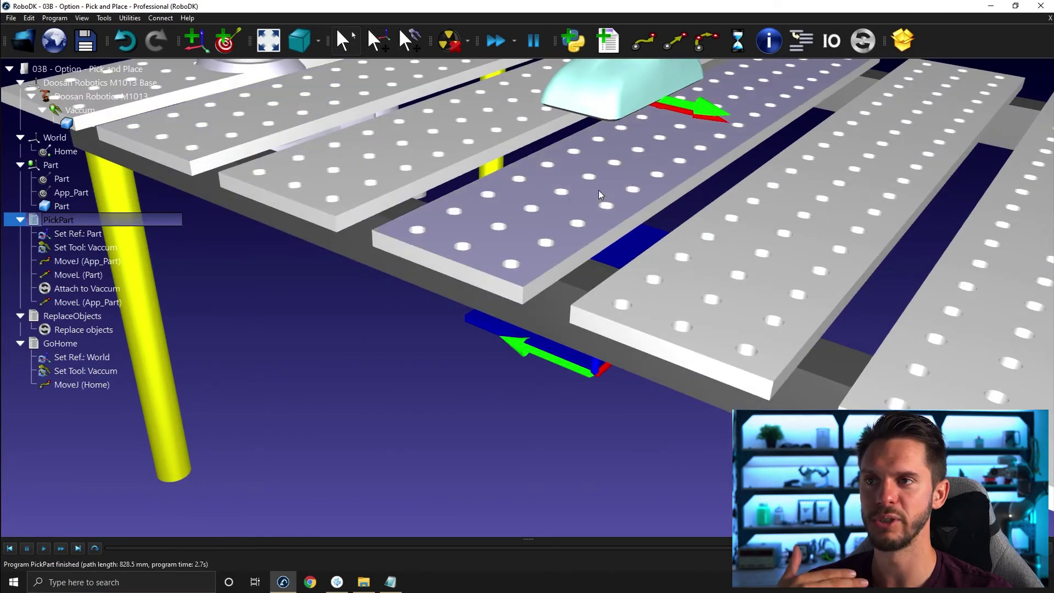
{"action": "left_click_drag", "start_coordinate": [607, 256], "coordinate": [634, 190]}
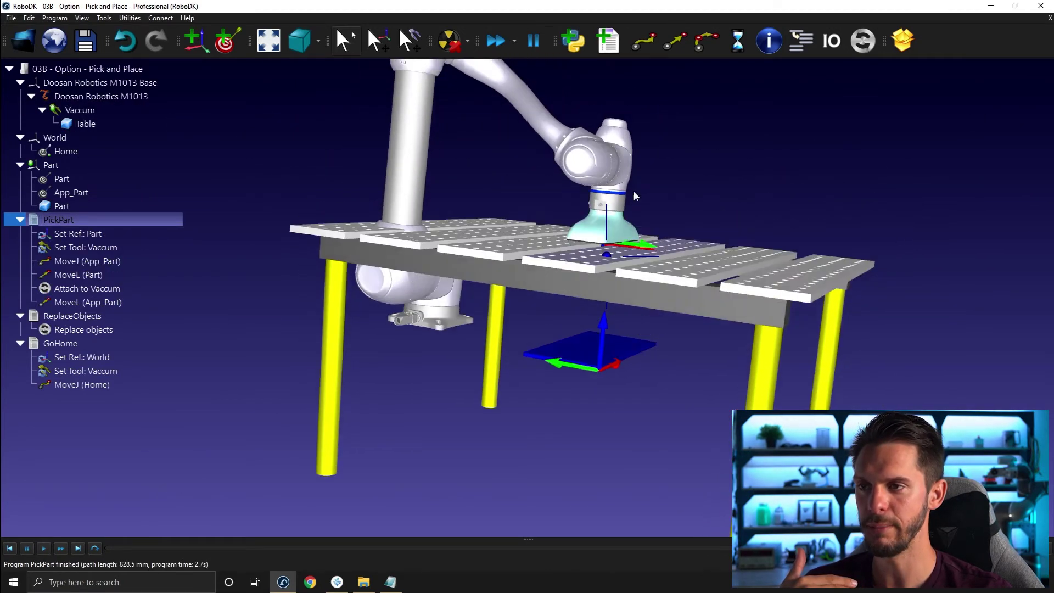
{"action": "scroll", "coordinate": [612, 259], "scroll_direction": "up", "scroll_amount": 8}
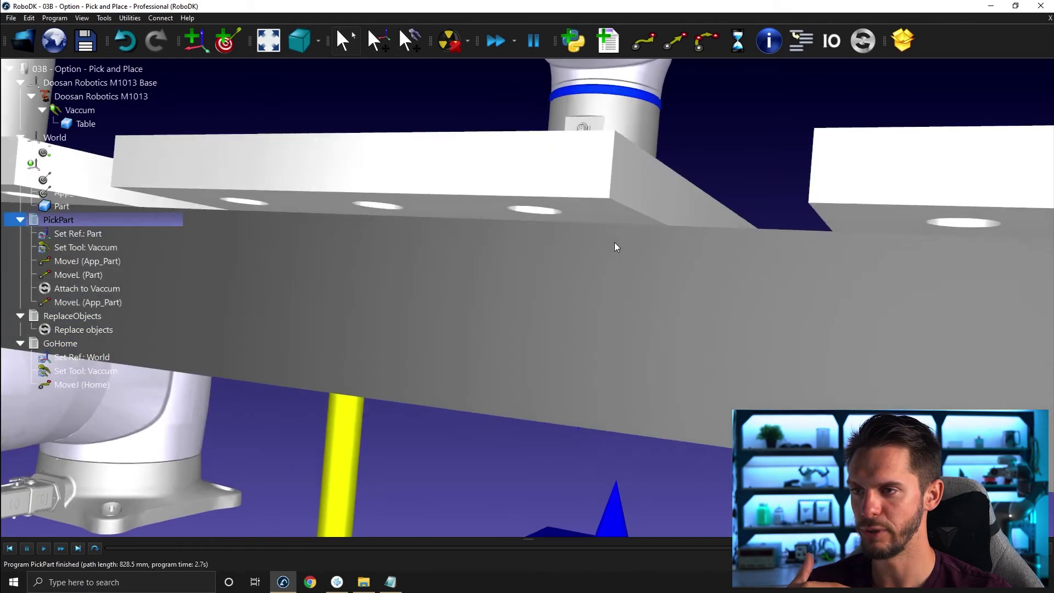
{"action": "left_click_drag", "start_coordinate": [615, 247], "coordinate": [590, 257]}
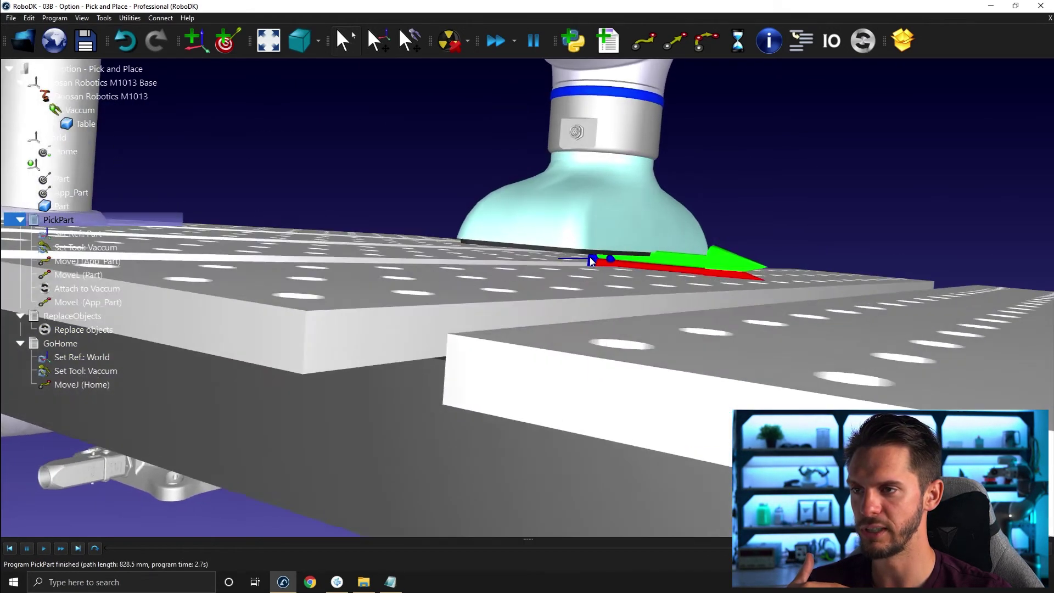
{"action": "scroll", "coordinate": [591, 258], "scroll_direction": "up", "scroll_amount": 3}
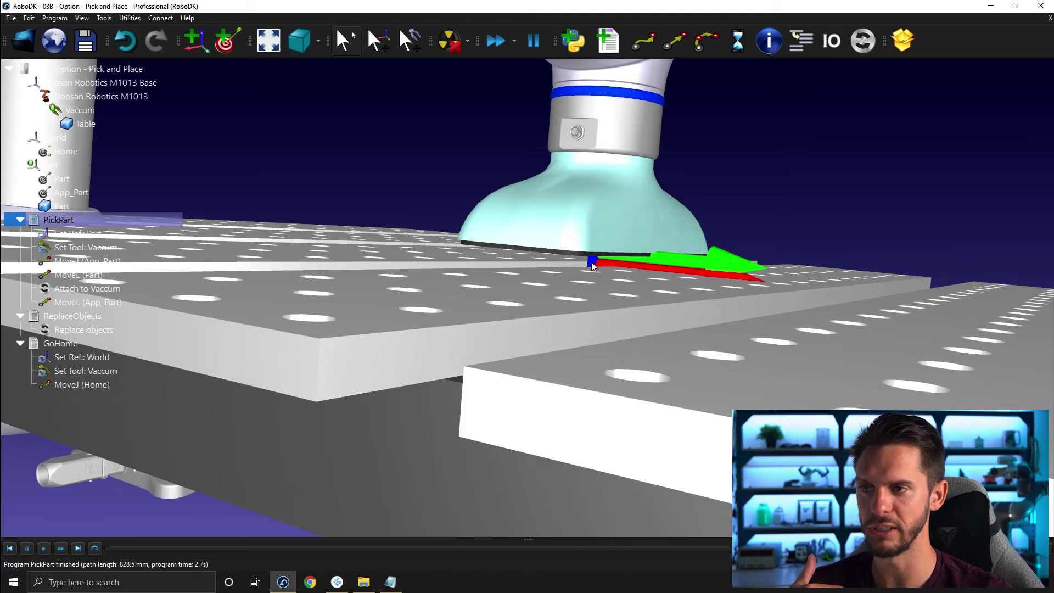
{"action": "scroll", "coordinate": [598, 263], "scroll_direction": "down", "scroll_amount": 5}
{"action": "left_click_drag", "start_coordinate": [599, 271], "coordinate": [271, 259]}
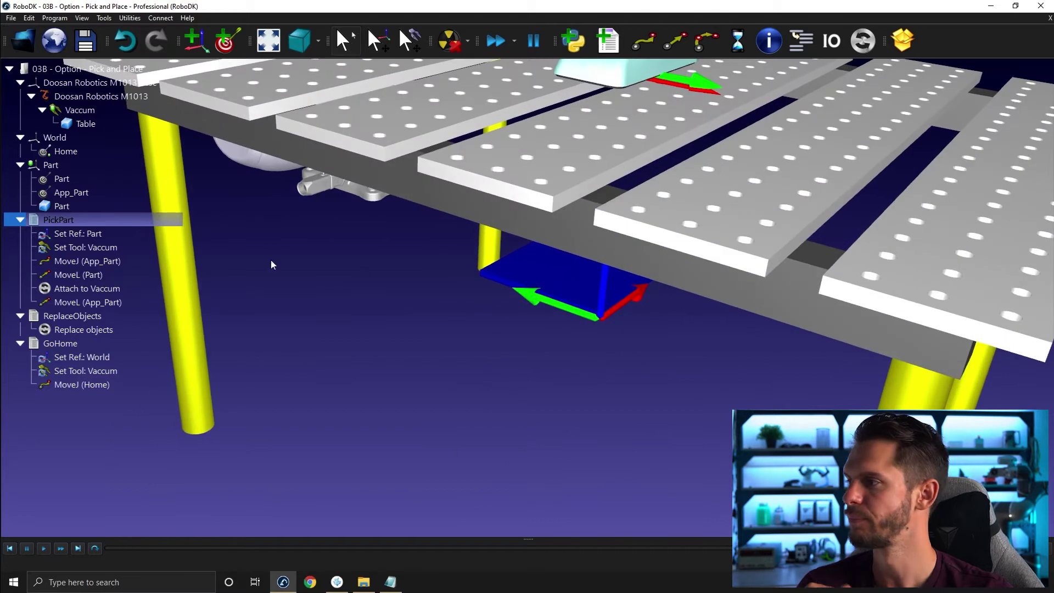
Run ReplaceObjects to put the Table back under World.
{"action": "double_click", "coordinate": [104, 316]}
{"action": "left_click_drag", "start_coordinate": [418, 308], "coordinate": [588, 276]}
{"action": "scroll", "coordinate": [660, 284], "scroll_direction": "up", "scroll_amount": 2}
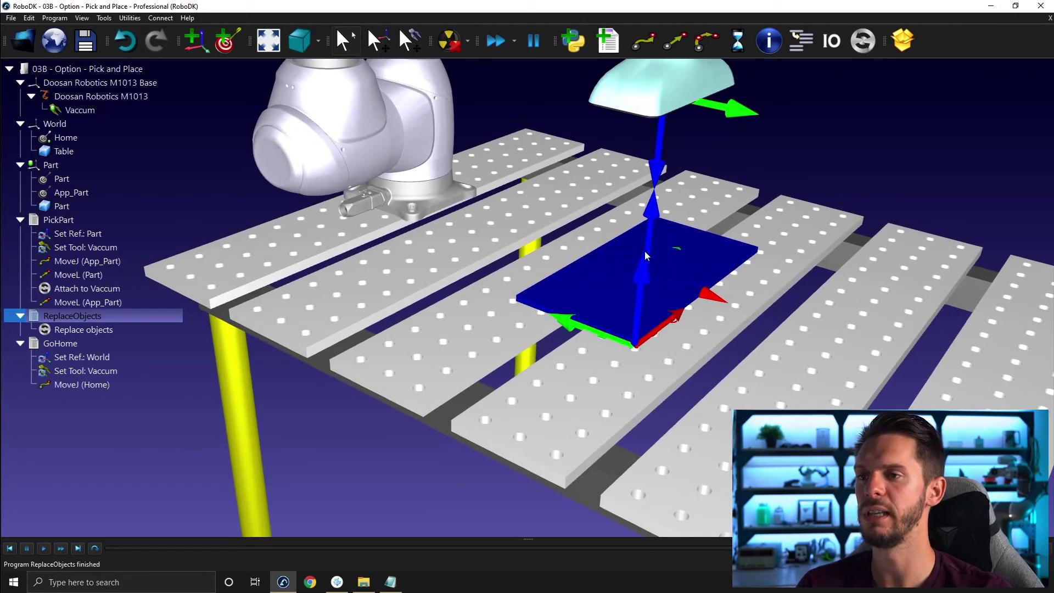
{"action": "scroll", "coordinate": [796, 226], "scroll_direction": "down", "scroll_amount": 2}
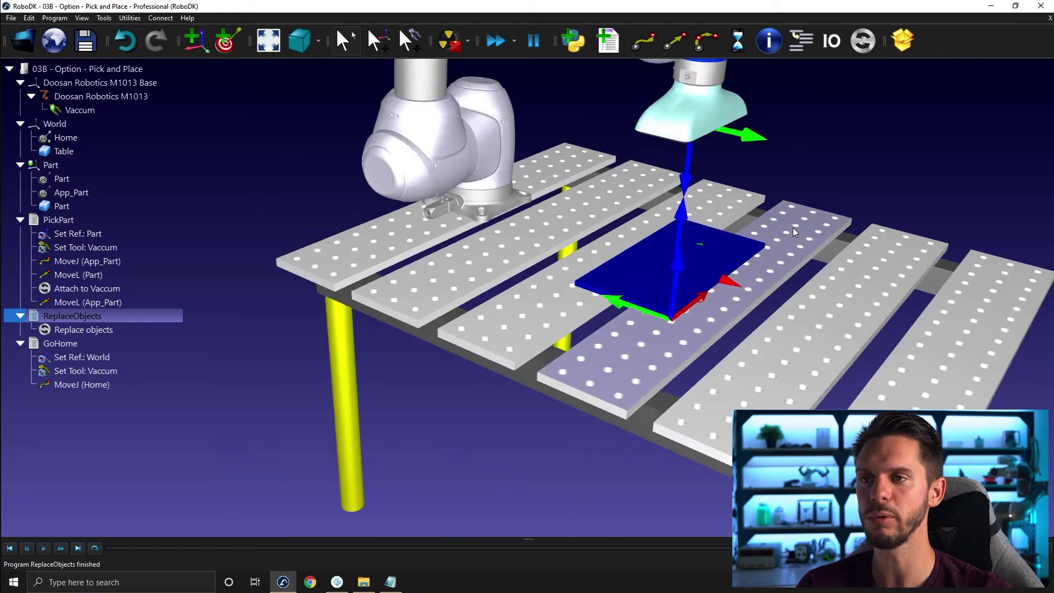
Switch the Attach to Vaccum distance measure to TCP vs. Object Surface (any) and confirm.
{"action": "right_click", "coordinate": [82, 293]}
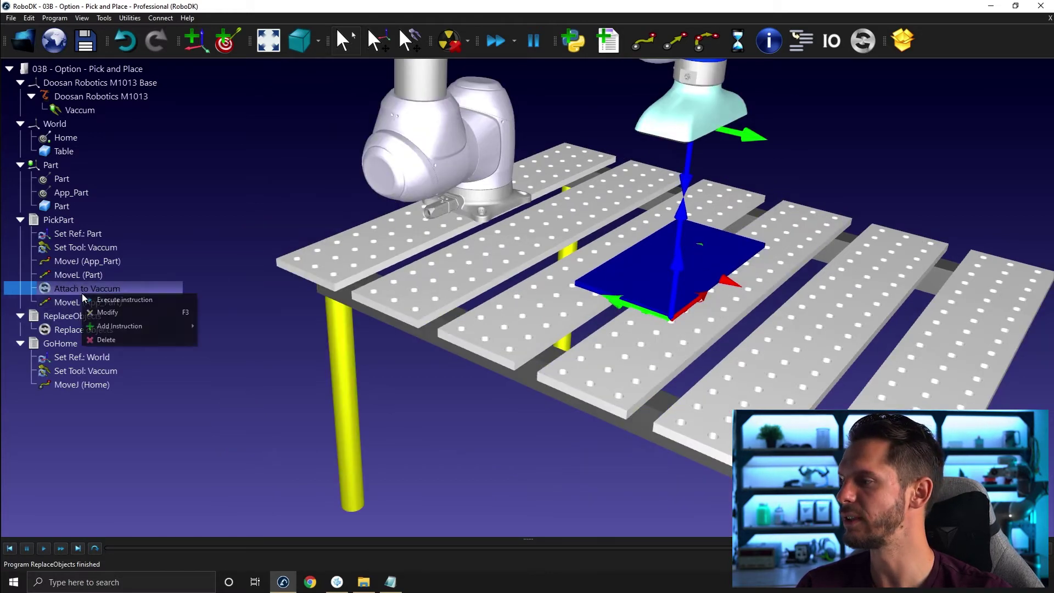
{"action": "left_click", "coordinate": [103, 314]}
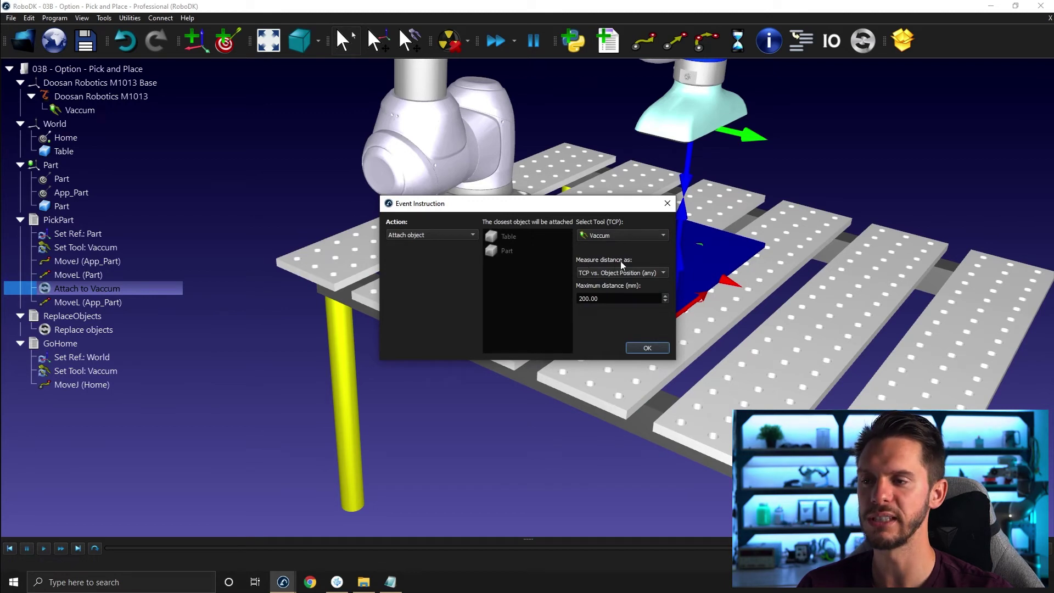
{"action": "left_click", "coordinate": [632, 273]}
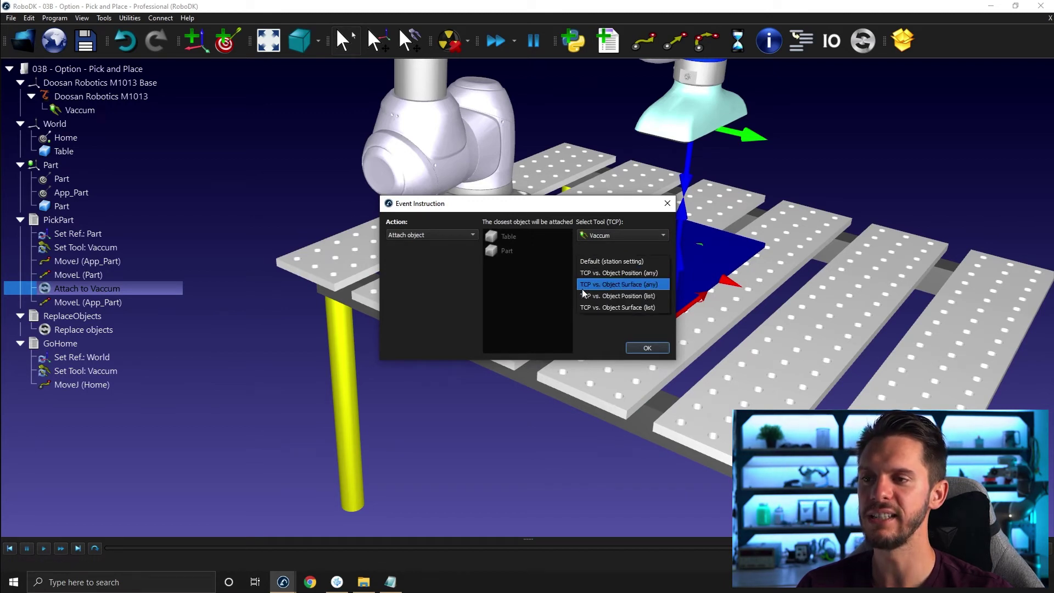
{"action": "left_click", "coordinate": [621, 285]}
{"action": "left_click", "coordinate": [648, 347]}
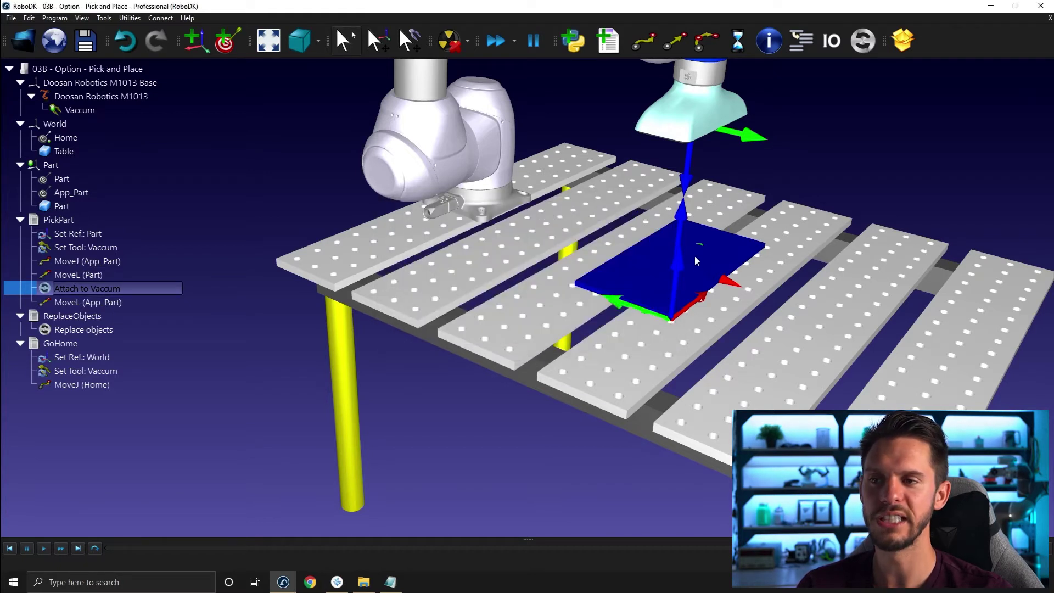
{"action": "scroll", "coordinate": [690, 255], "scroll_direction": "up", "scroll_amount": 3}
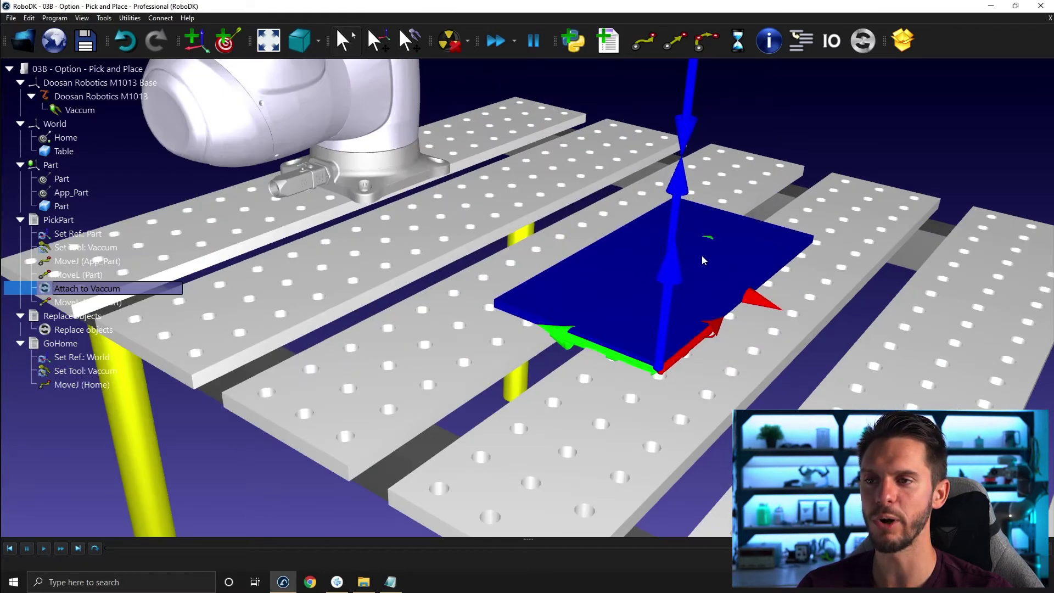
{"action": "scroll", "coordinate": [861, 202], "scroll_direction": "down", "scroll_amount": 3}
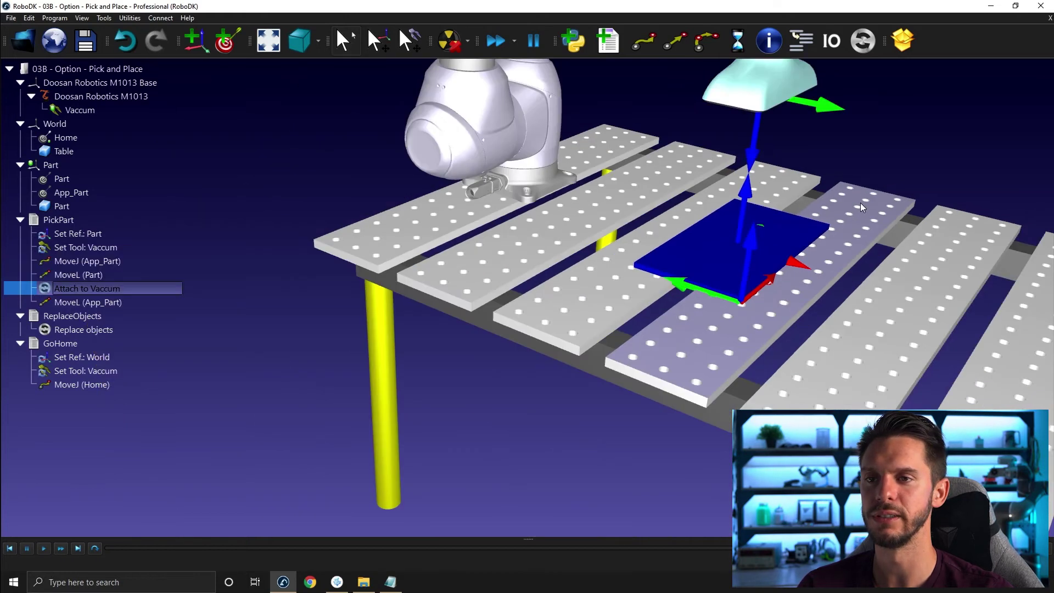
{"action": "left_click_drag", "start_coordinate": [862, 203], "coordinate": [768, 196]}
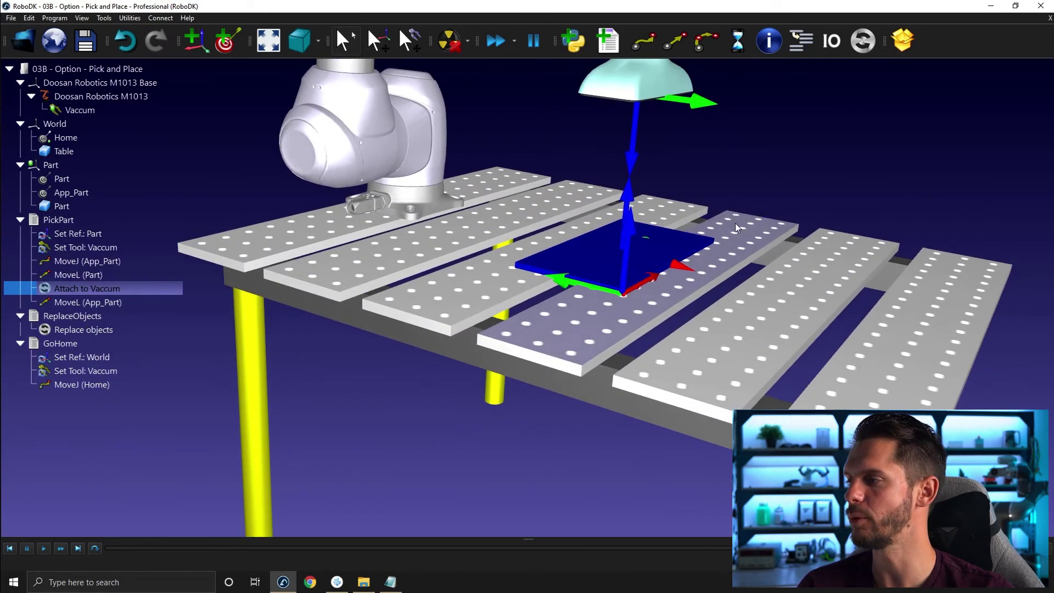
{"action": "left_click", "coordinate": [86, 222]}
Run PickPart, restore the objects with ReplaceObjects, and hide the blue part's axes.
{"action": "double_click", "coordinate": [86, 222]}
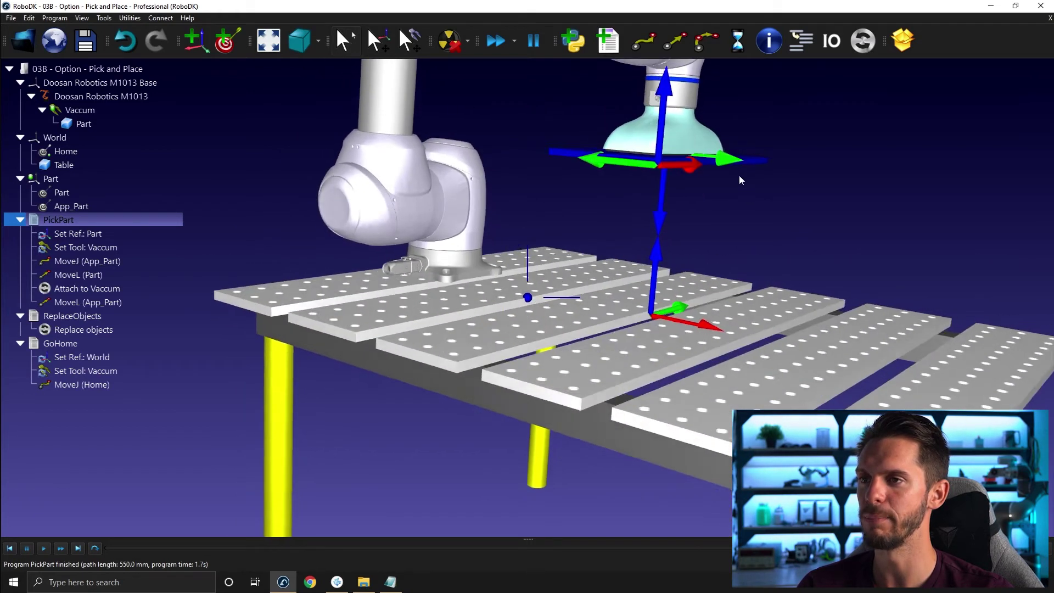
{"action": "double_click", "coordinate": [82, 317]}
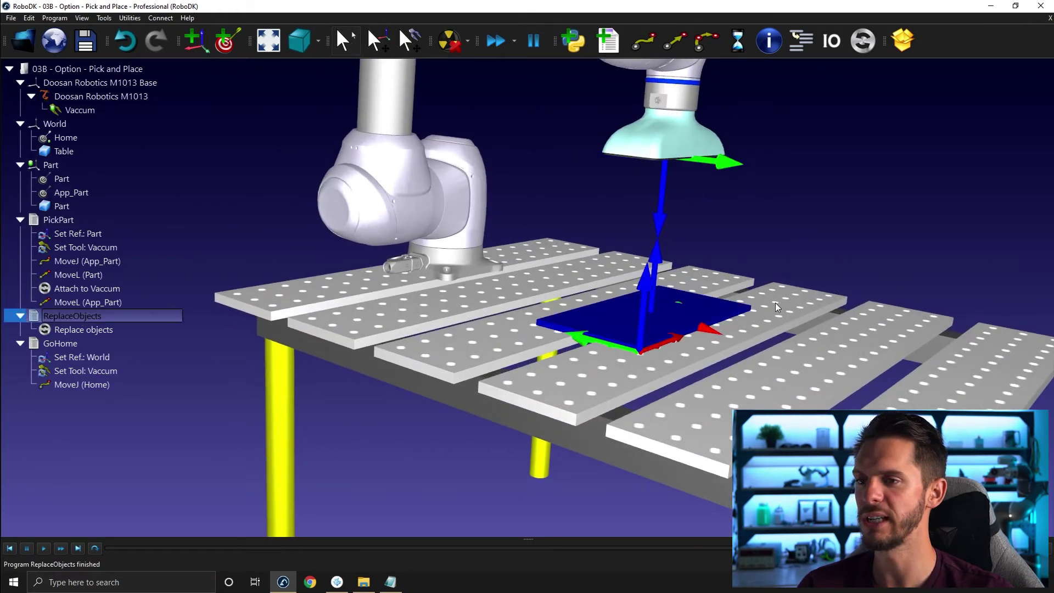
{"action": "right_click", "coordinate": [820, 301]}
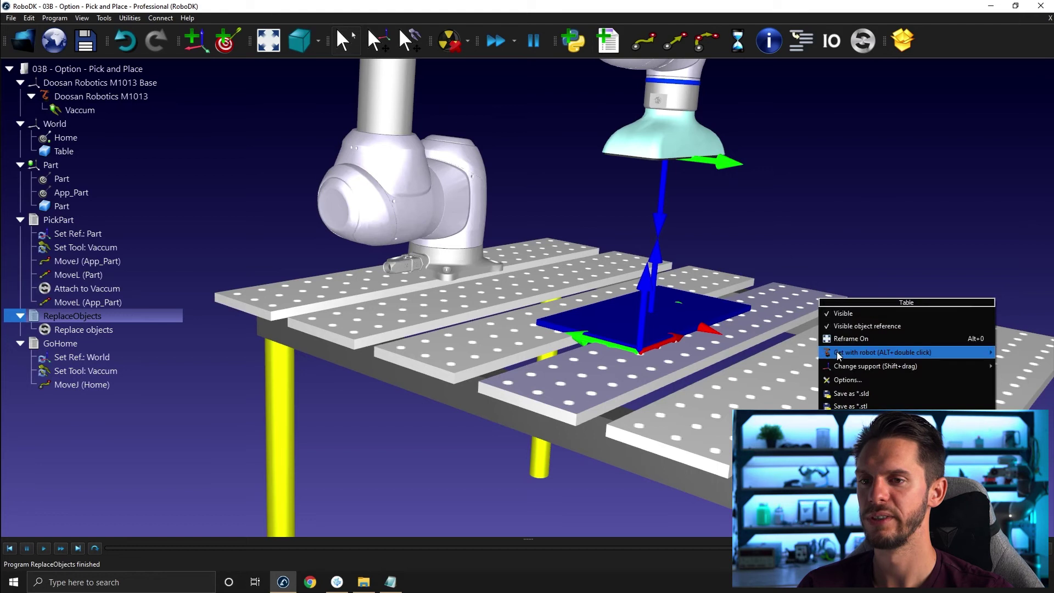
{"action": "left_click_drag", "start_coordinate": [675, 385], "coordinate": [675, 195]}
{"action": "right_click", "coordinate": [676, 195]}
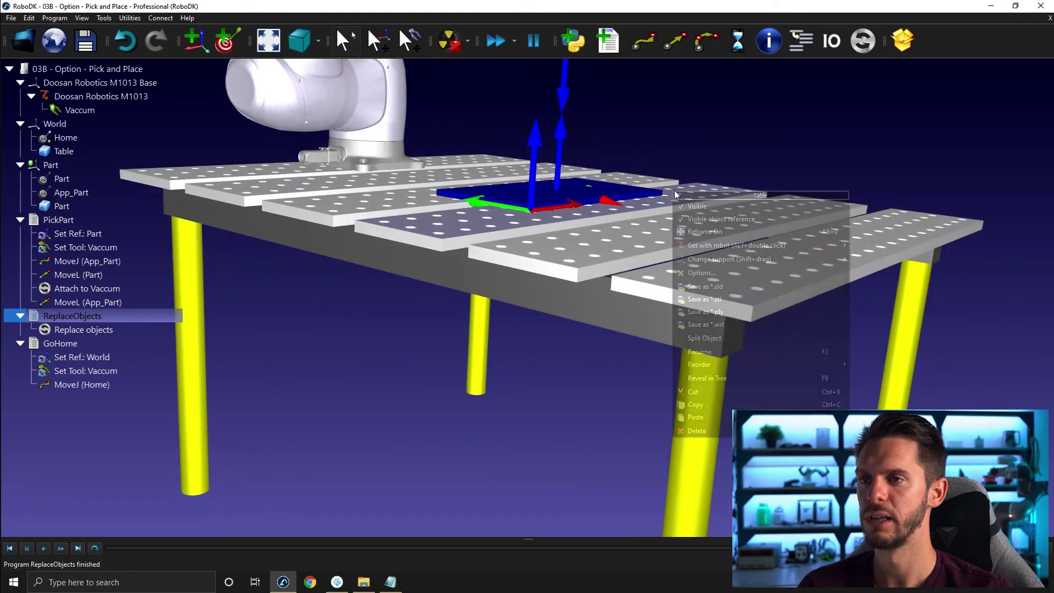
{"action": "left_click", "coordinate": [536, 238]}
{"action": "left_click_drag", "start_coordinate": [536, 237], "coordinate": [575, 196]}
{"action": "right_click", "coordinate": [574, 196]}
{"action": "left_click", "coordinate": [594, 230]}
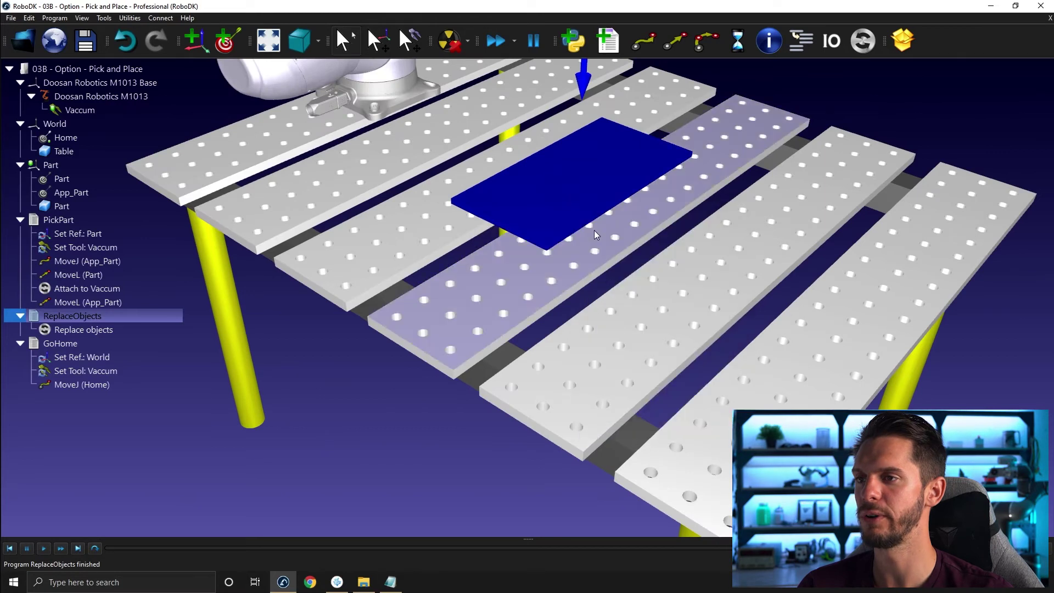
{"action": "middle_click_drag", "start_coordinate": [594, 229], "coordinate": [636, 298]}
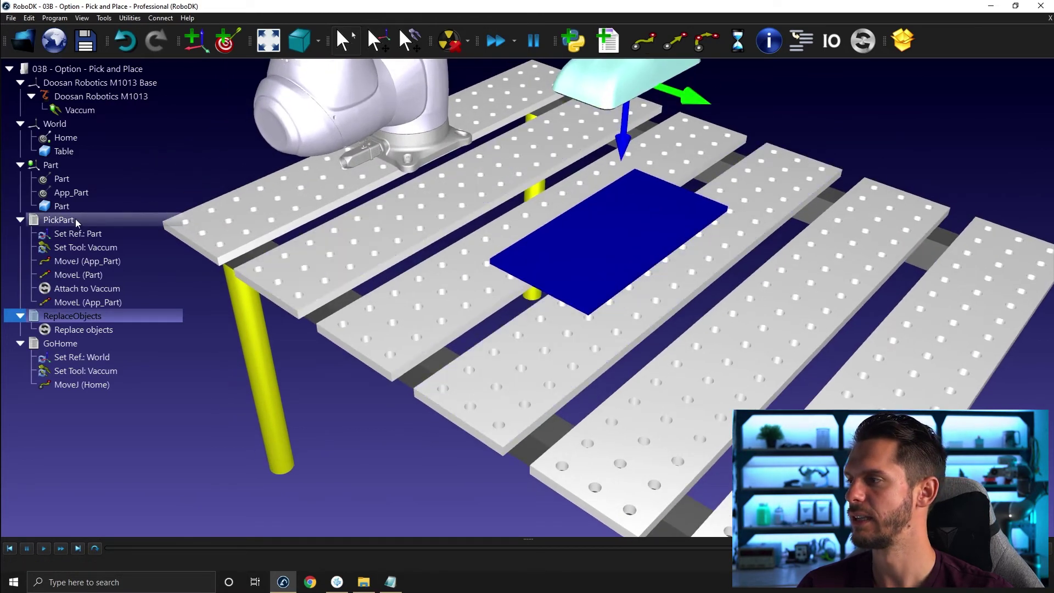
Rerun PickPart so the vacuum tool picks up the blue part.
{"action": "double_click", "coordinate": [75, 218]}
{"action": "middle_click_drag", "start_coordinate": [572, 150], "coordinate": [589, 204]}
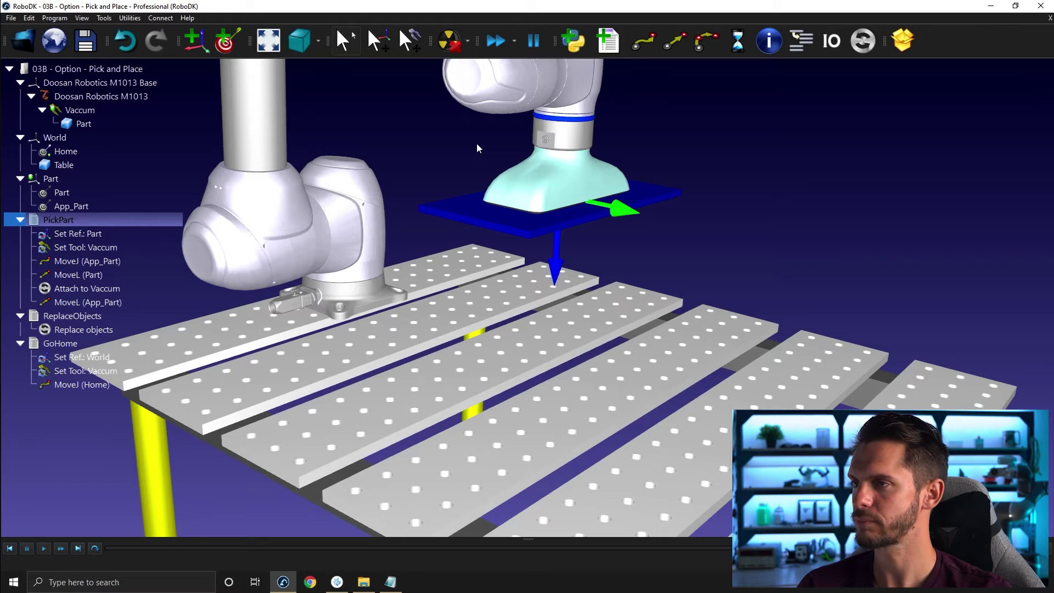
{"action": "left_click", "coordinate": [105, 21]}
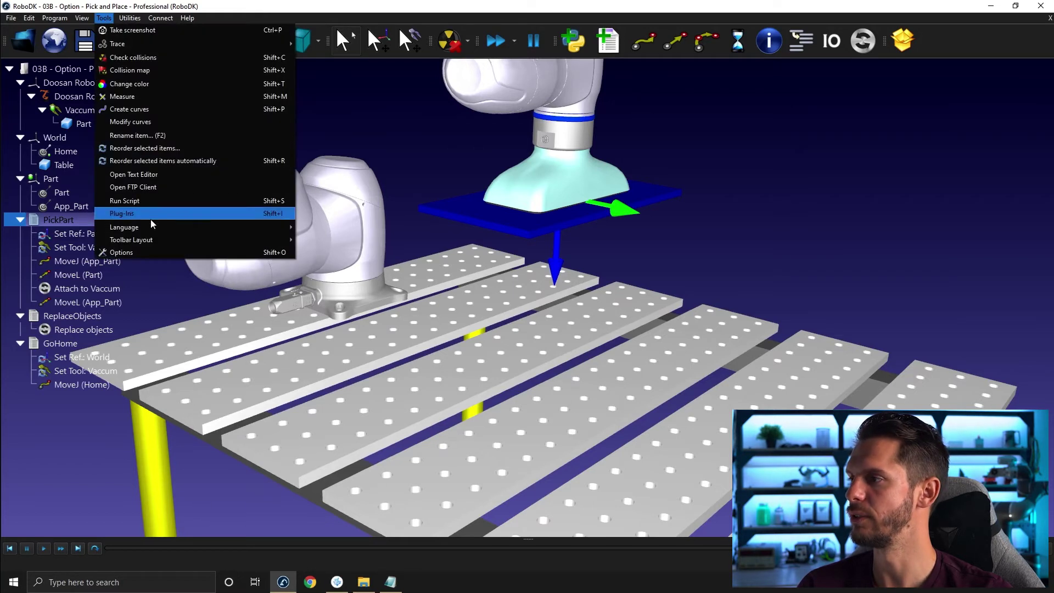
{"action": "left_click", "coordinate": [140, 248]}
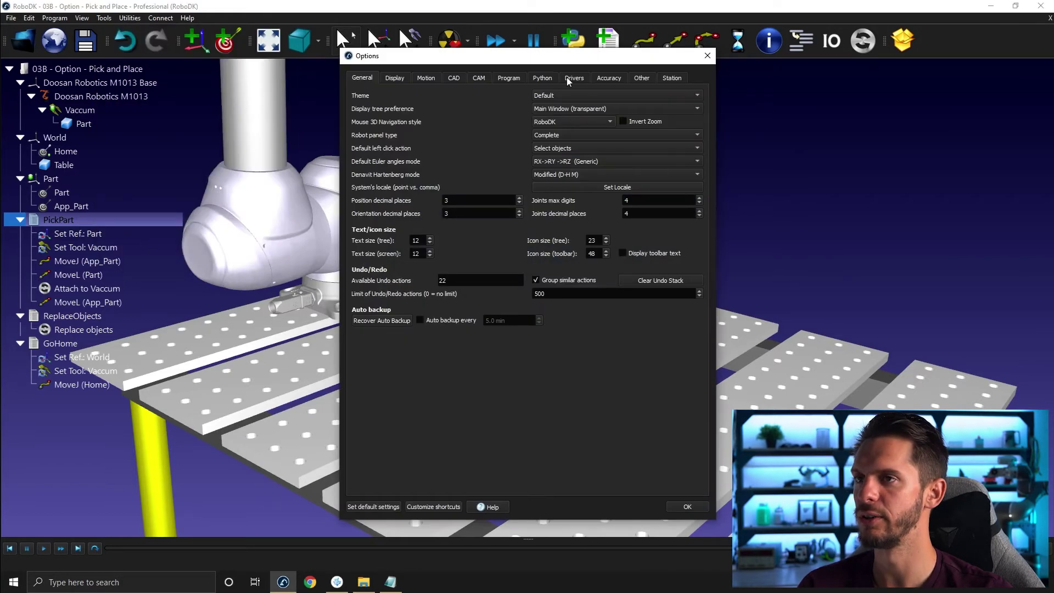
{"action": "left_click", "coordinate": [672, 78]}
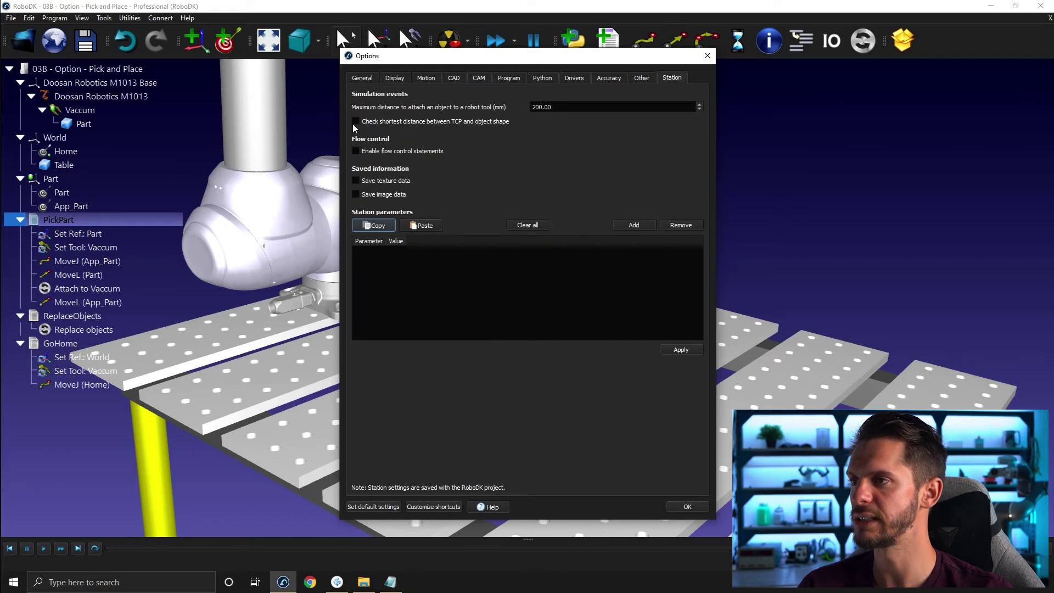
{"action": "mouse_move", "coordinate": [352, 124]}
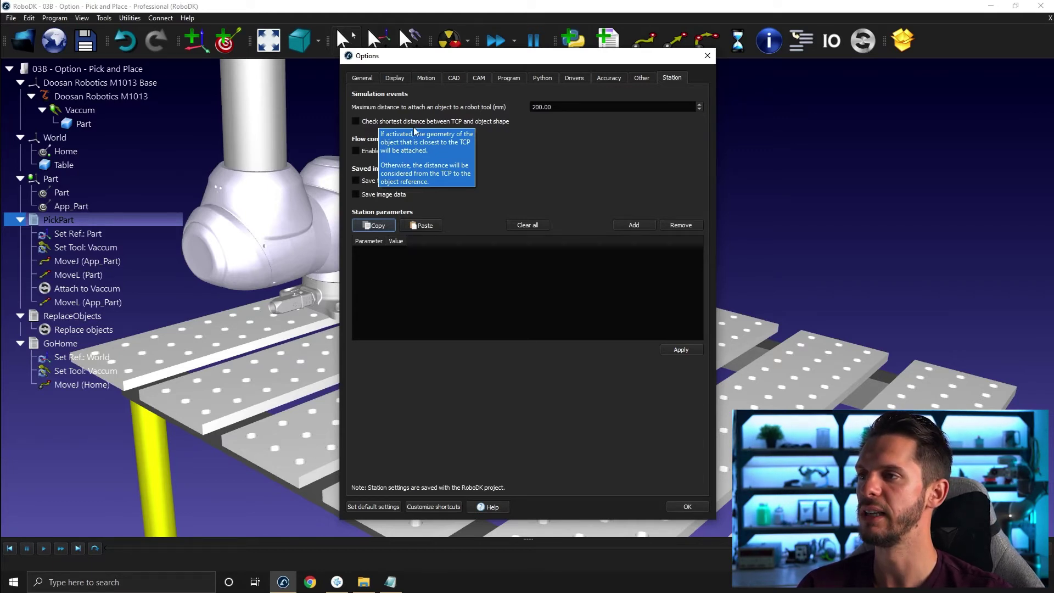
{"action": "left_click", "coordinate": [559, 106]}
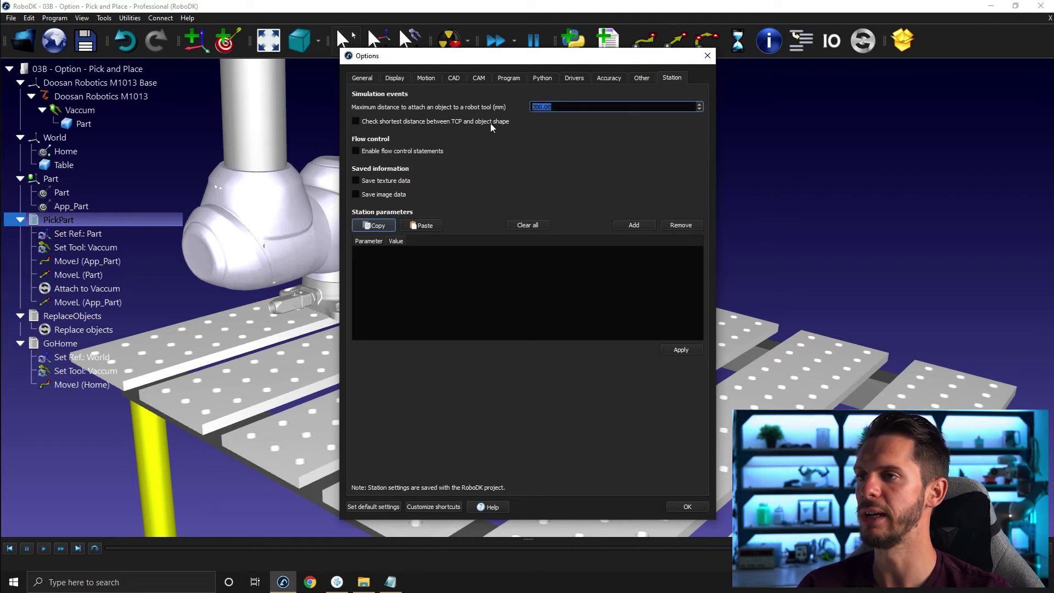
{"action": "left_click", "coordinate": [707, 55]}
Open the Attach to Vaccum event's Modify settings to review them.
{"action": "left_click", "coordinate": [88, 289]}
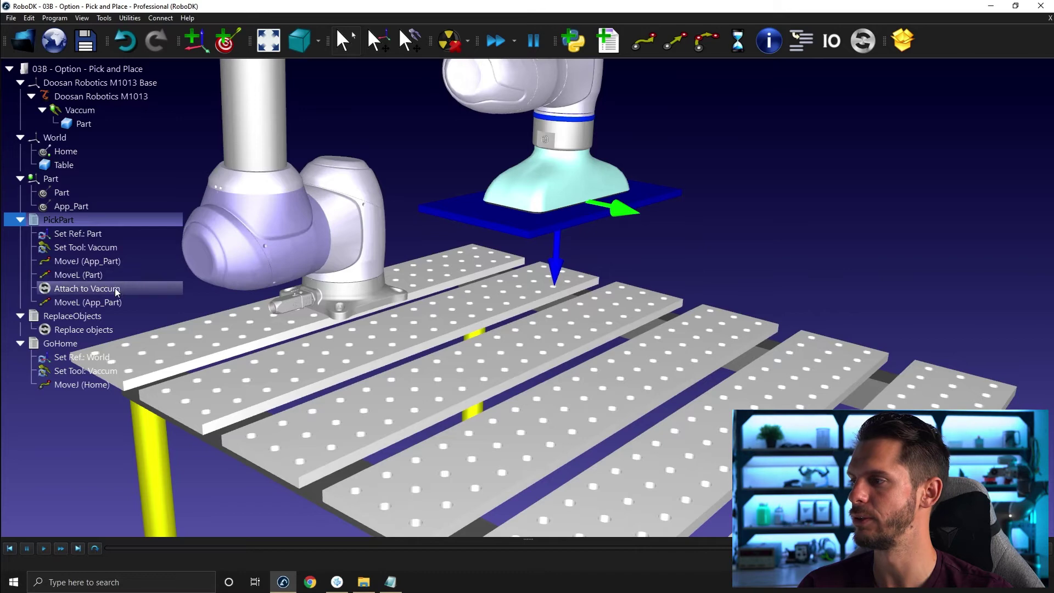
{"action": "right_click", "coordinate": [113, 287]}
{"action": "left_click", "coordinate": [141, 311]}
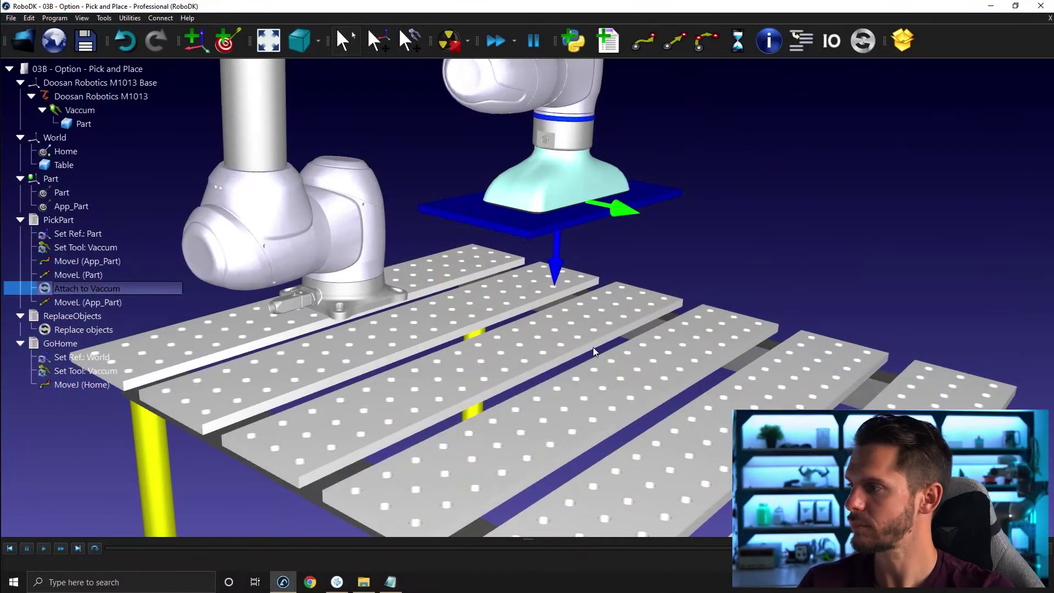
Collapse the Doosan robot, World, Part, PickPart, ReplaceObjects and GoHome branches.
{"action": "left_click", "coordinate": [21, 83]}
{"action": "left_click", "coordinate": [20, 97]}
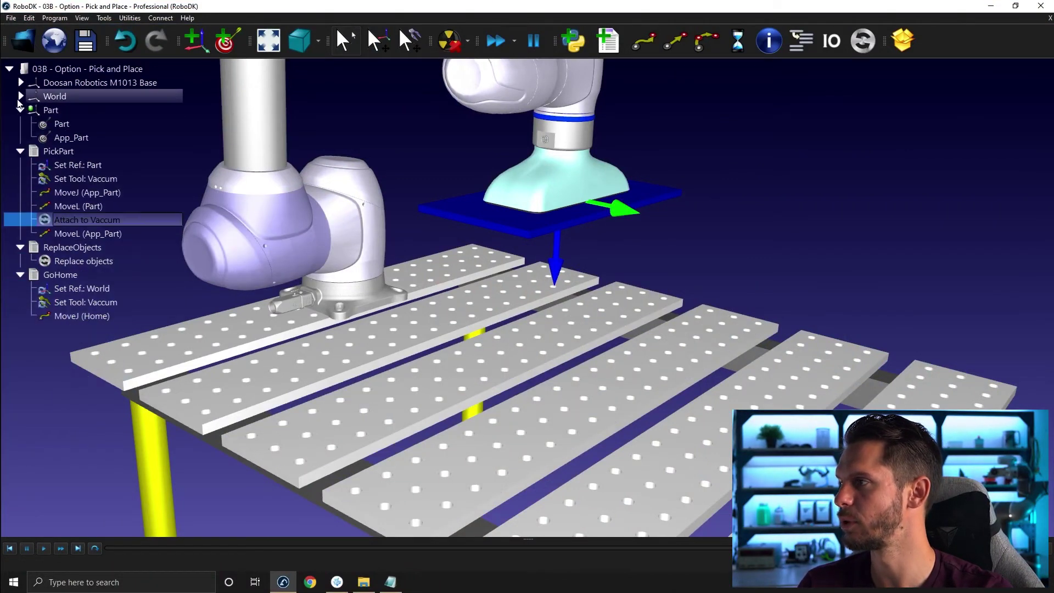
{"action": "left_click", "coordinate": [20, 109]}
{"action": "left_click", "coordinate": [20, 124]}
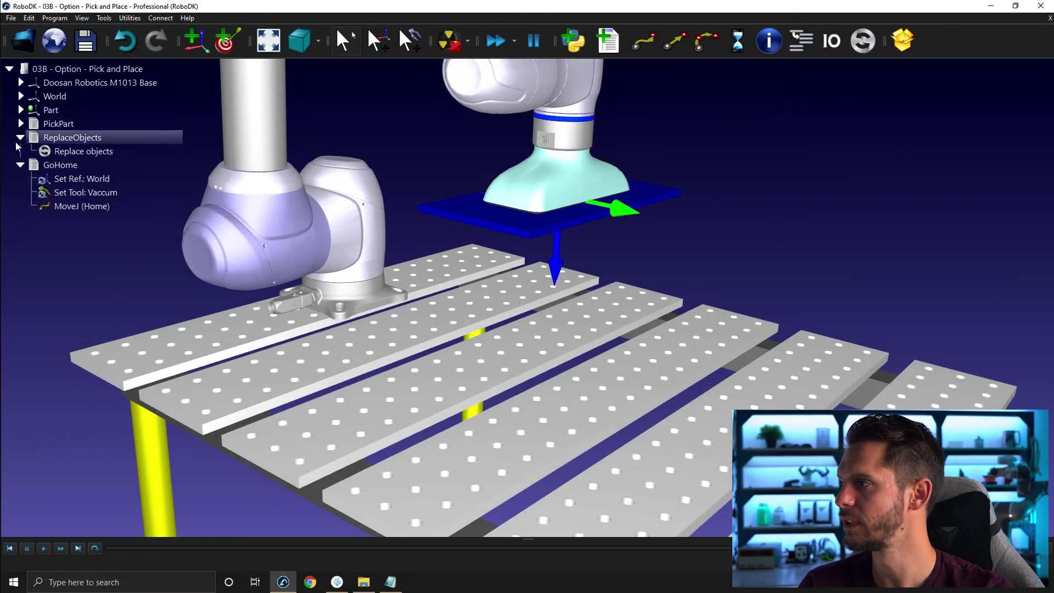
{"action": "left_click", "coordinate": [20, 137]}
{"action": "left_click", "coordinate": [21, 151]}
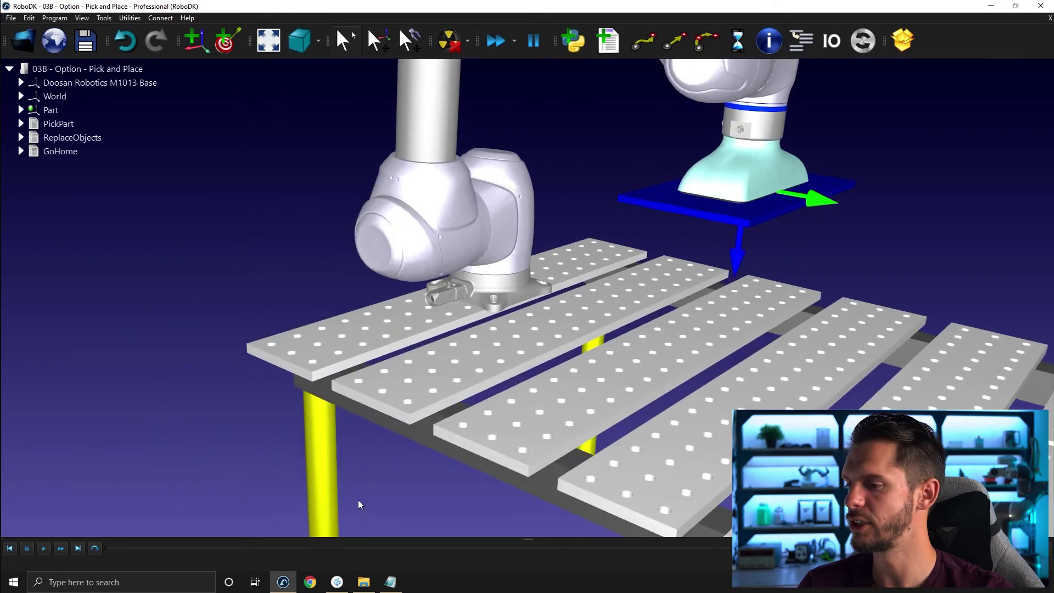
Drag 03C - Option - Pick and Place.rdk from the '03 - Pick and place' folder into RoboDK.
{"action": "left_click", "coordinate": [363, 581]}
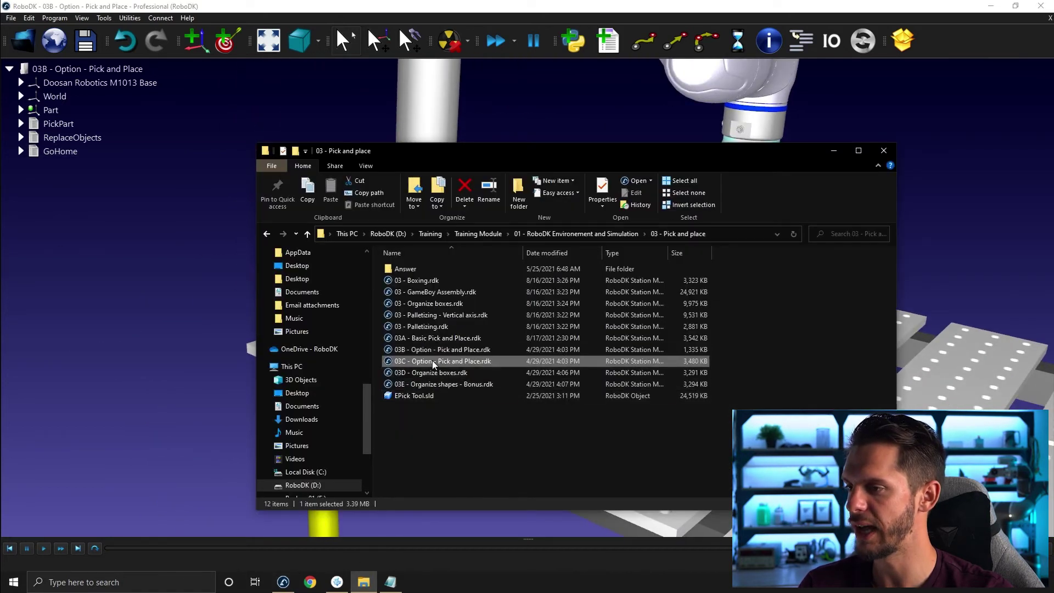
{"action": "left_click_drag", "start_coordinate": [416, 360], "coordinate": [146, 240]}
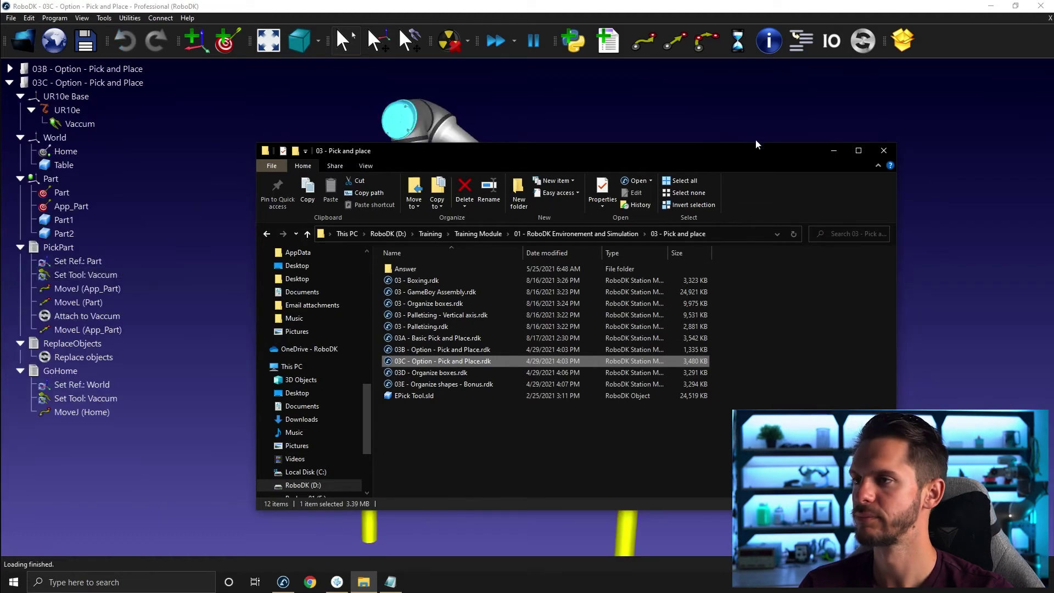
{"action": "left_click", "coordinate": [834, 152]}
{"action": "scroll", "coordinate": [562, 329], "scroll_direction": "up", "scroll_amount": 5}
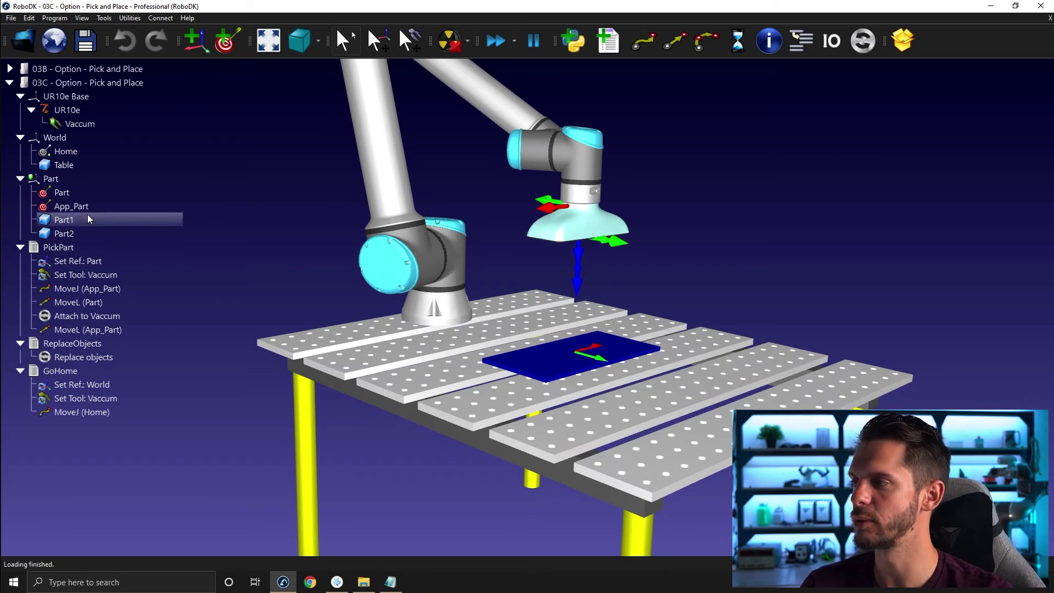
{"action": "left_click", "coordinate": [88, 218]}
{"action": "left_click", "coordinate": [152, 209]}
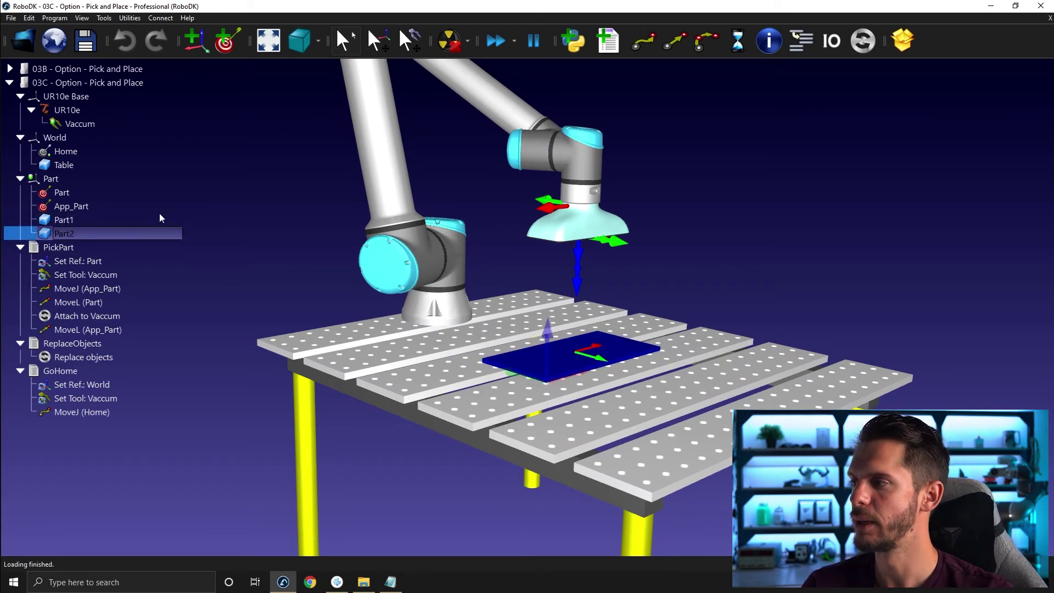
{"action": "left_click", "coordinate": [143, 219]}
{"action": "left_click", "coordinate": [103, 230]}
{"action": "left_click", "coordinate": [106, 218]}
{"action": "left_click", "coordinate": [84, 233]}
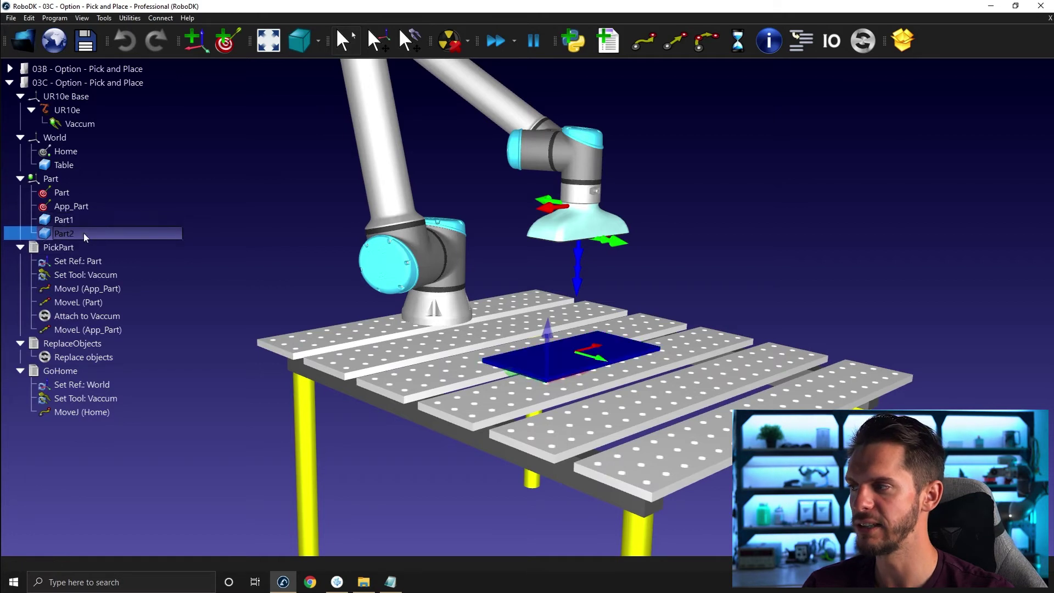
{"action": "left_click", "coordinate": [89, 220]}
{"action": "left_click", "coordinate": [82, 233]}
{"action": "left_click", "coordinate": [80, 219]}
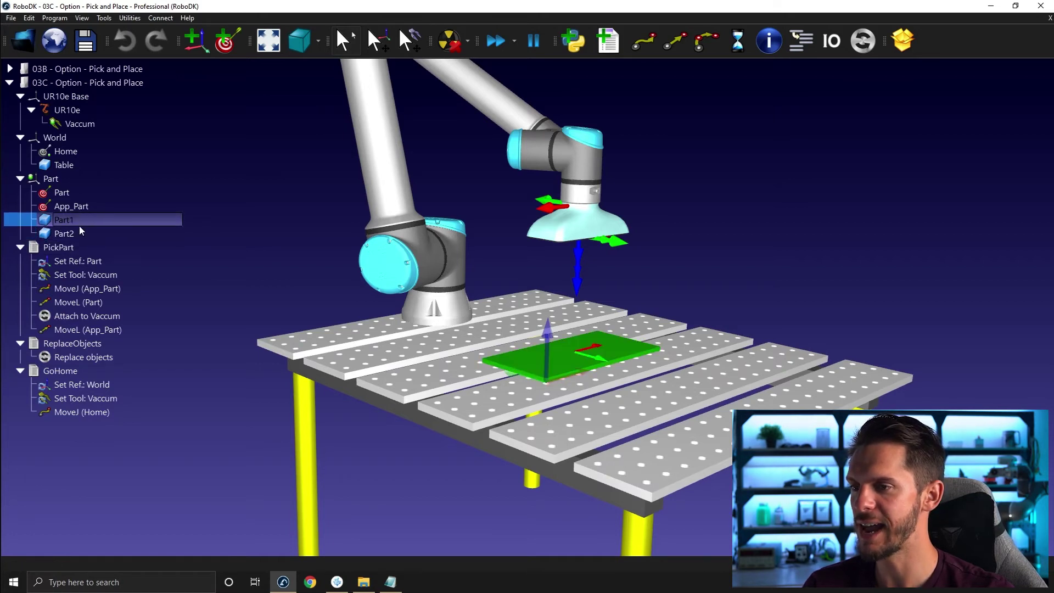
{"action": "left_click", "coordinate": [66, 235]}
{"action": "left_click", "coordinate": [78, 222]}
{"action": "left_click", "coordinate": [259, 193]}
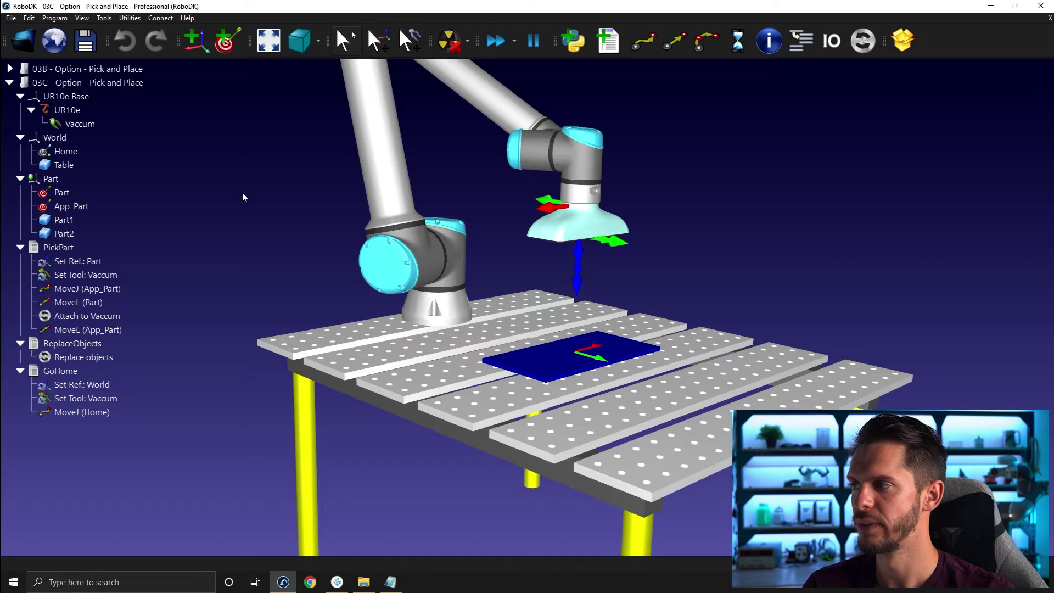
{"action": "right_click", "coordinate": [91, 317]}
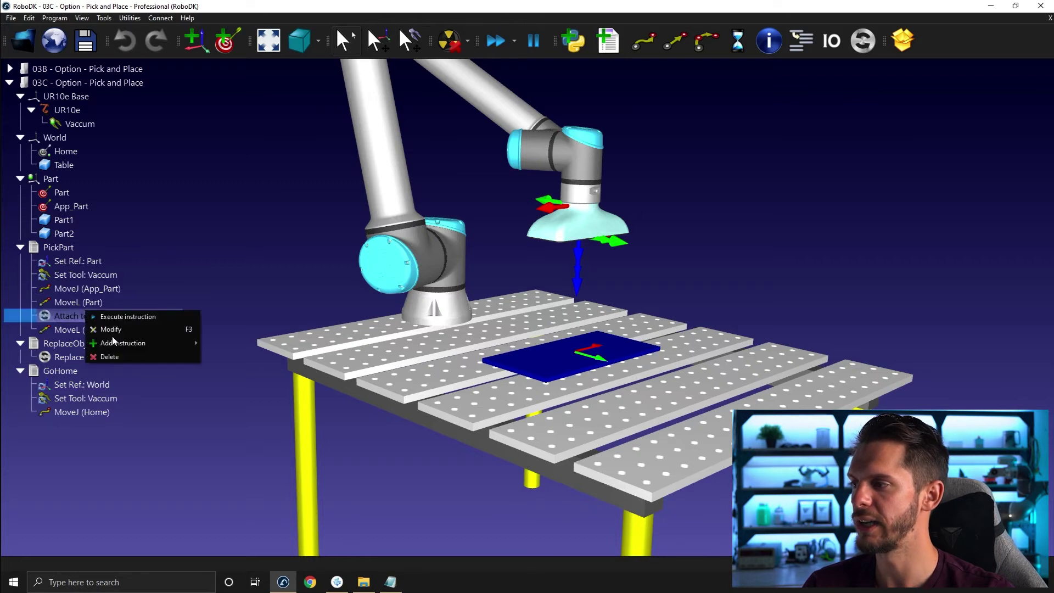
{"action": "left_click", "coordinate": [110, 331]}
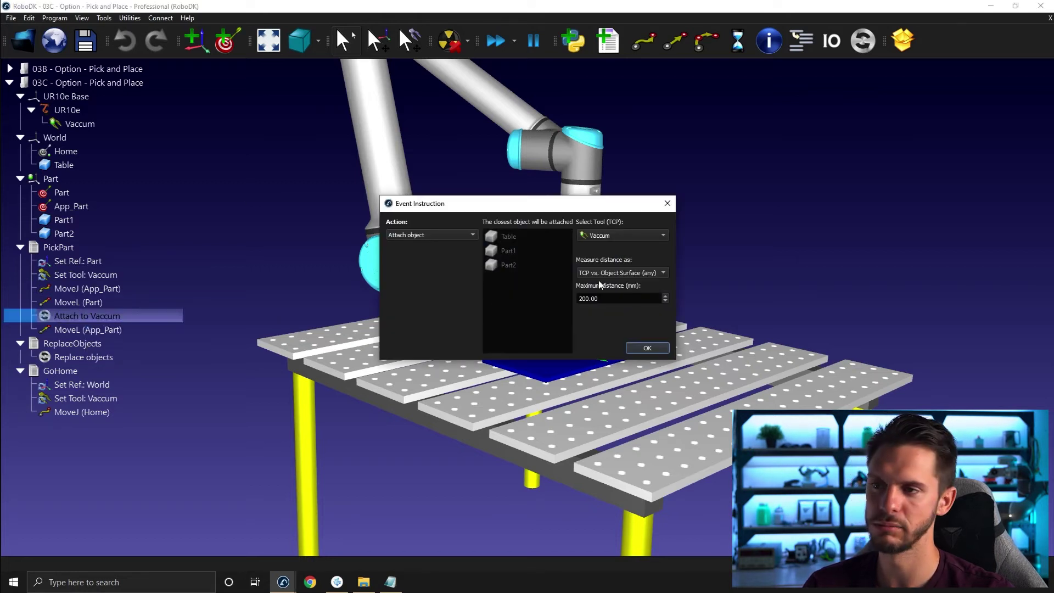
{"action": "left_click", "coordinate": [648, 348]}
{"action": "left_click", "coordinate": [85, 248]}
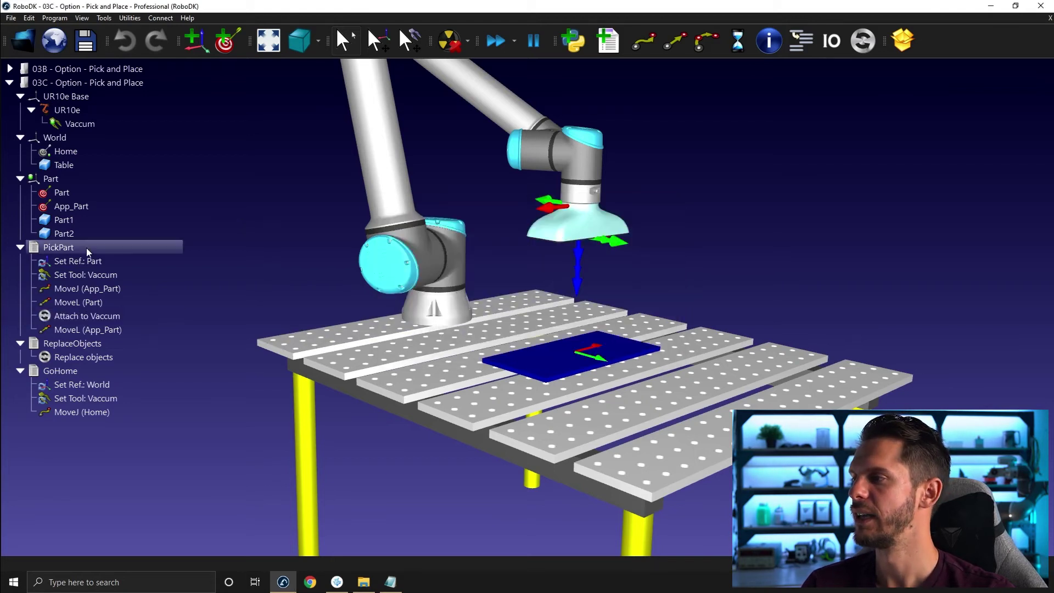
Run PickPart and ReplaceObjects alternately several times, watching the robot grab Part1 or Part2.
{"action": "double_click", "coordinate": [86, 248]}
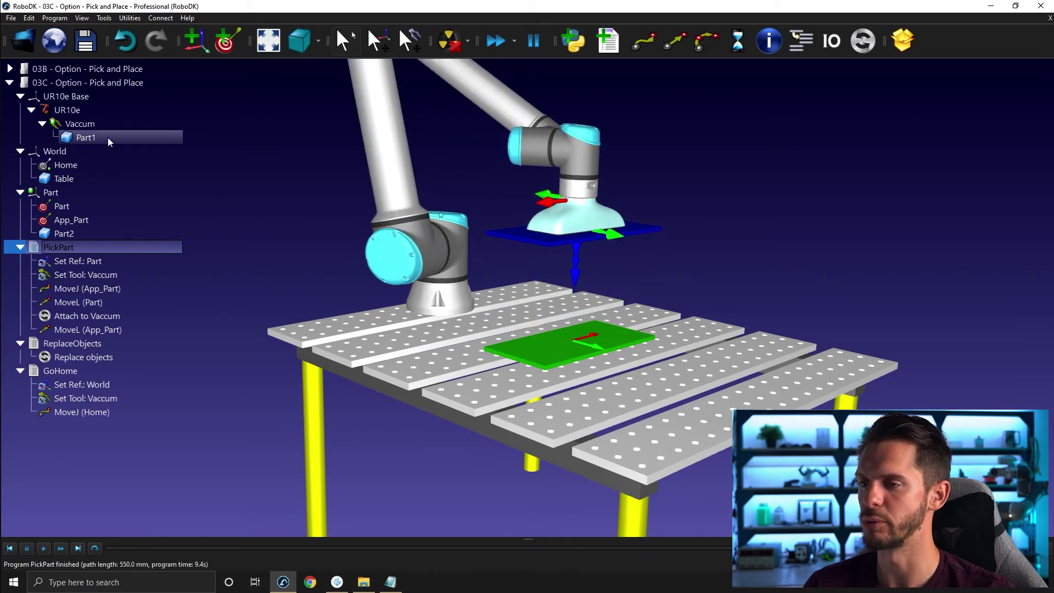
{"action": "double_click", "coordinate": [67, 344]}
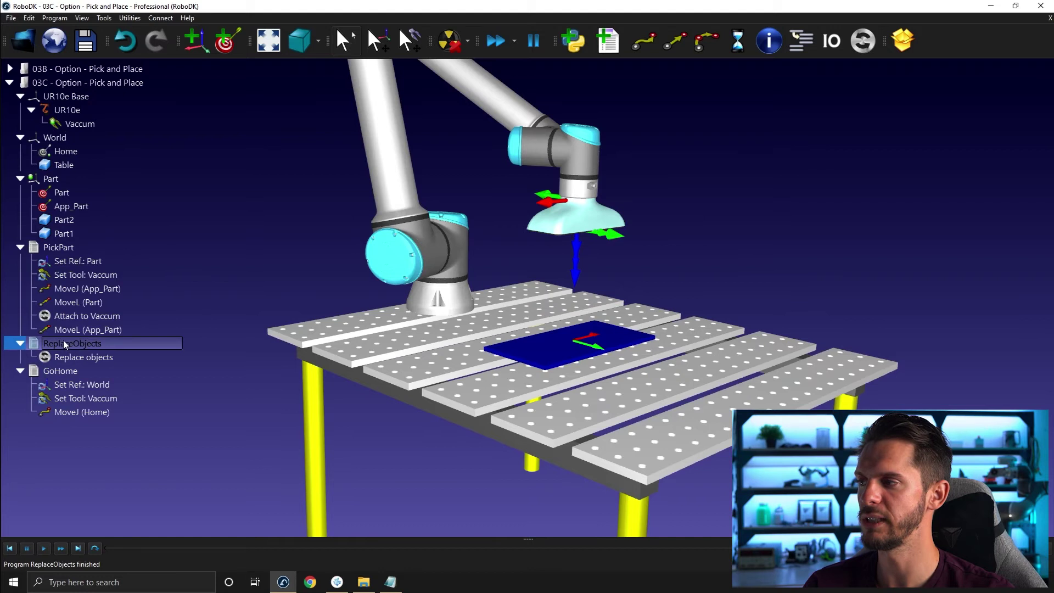
{"action": "double_click", "coordinate": [75, 248]}
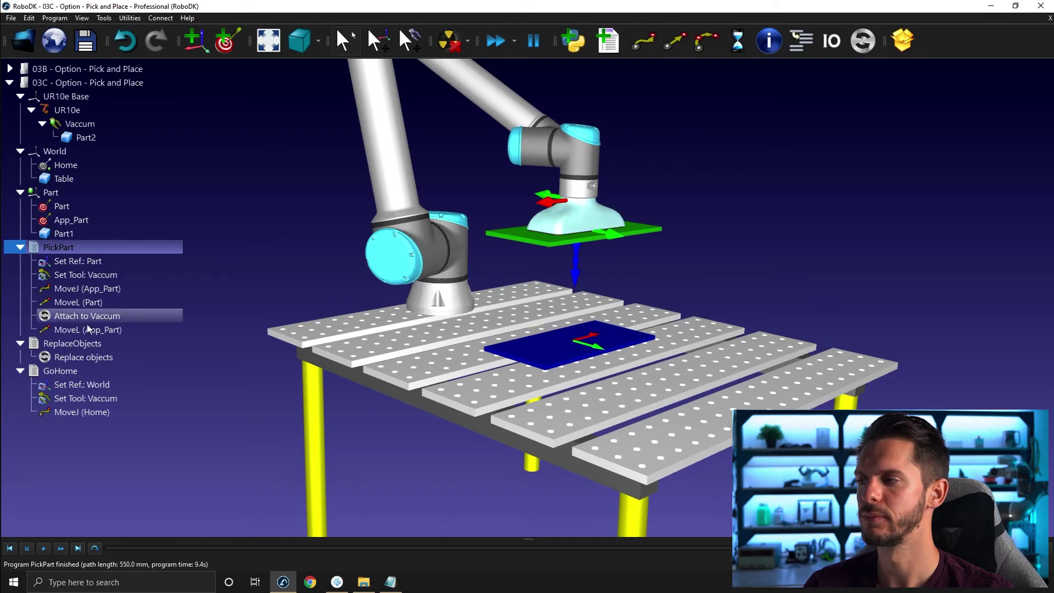
{"action": "double_click", "coordinate": [61, 344]}
{"action": "double_click", "coordinate": [65, 247]}
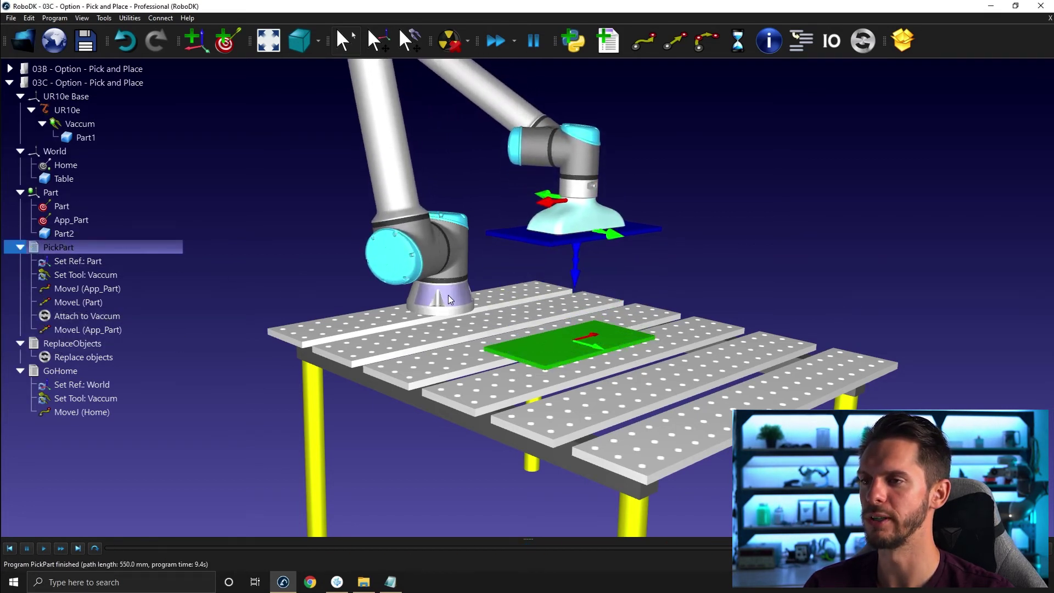
{"action": "double_click", "coordinate": [97, 343]}
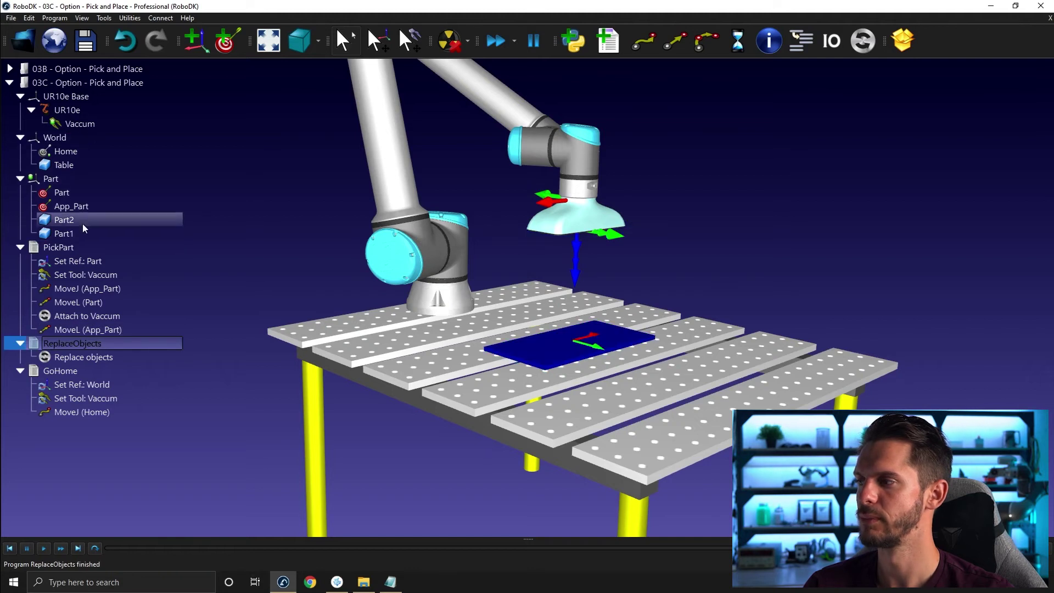
{"action": "left_click", "coordinate": [79, 230]}
{"action": "left_click", "coordinate": [82, 341]}
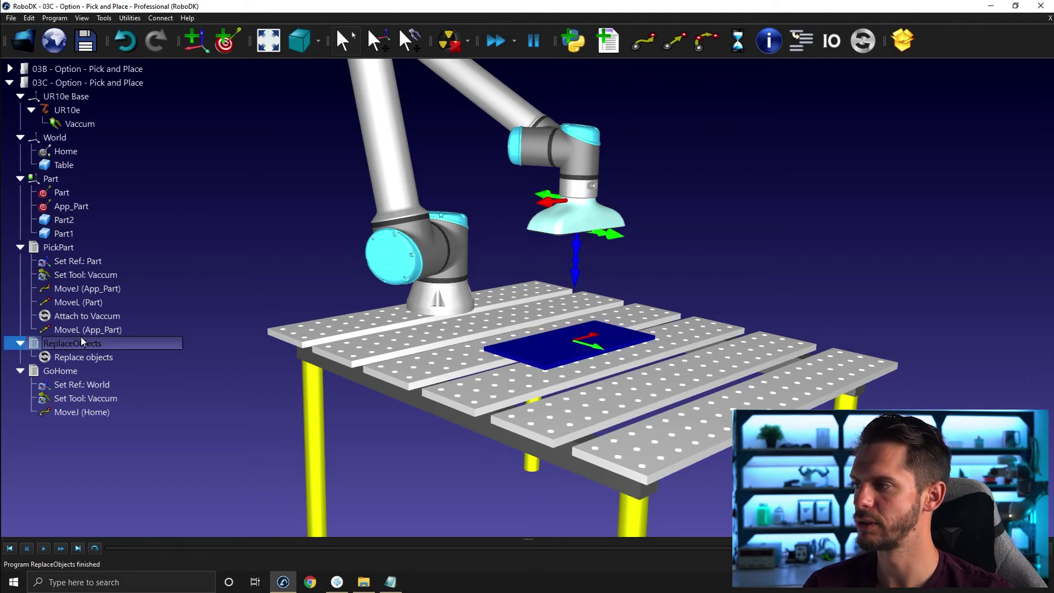
{"action": "double_click", "coordinate": [77, 250]}
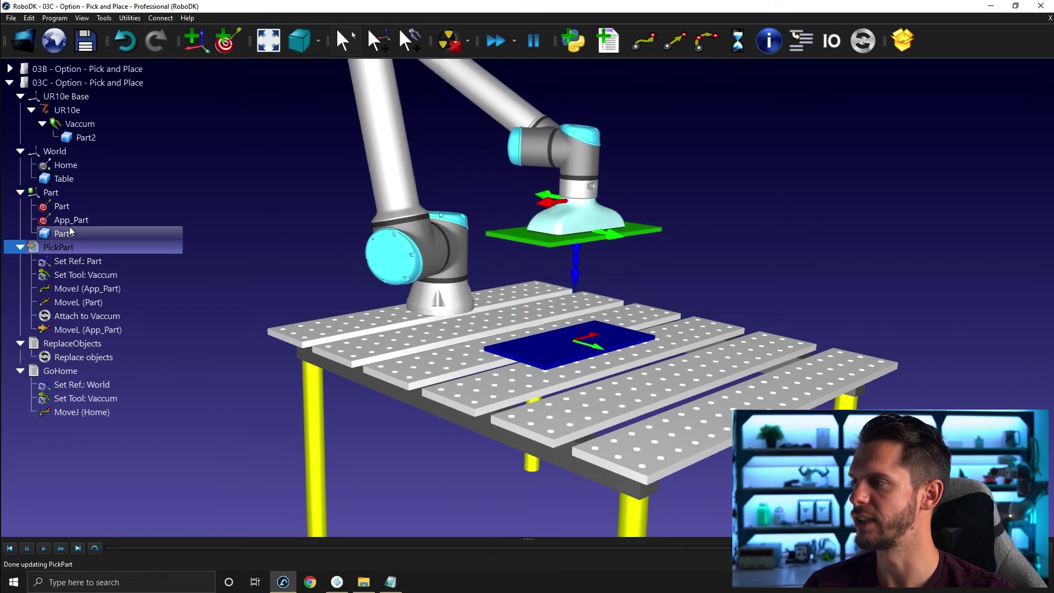
Reset the station with ReplaceObjects and rename Part1 to PartBlue.
{"action": "double_click", "coordinate": [75, 343]}
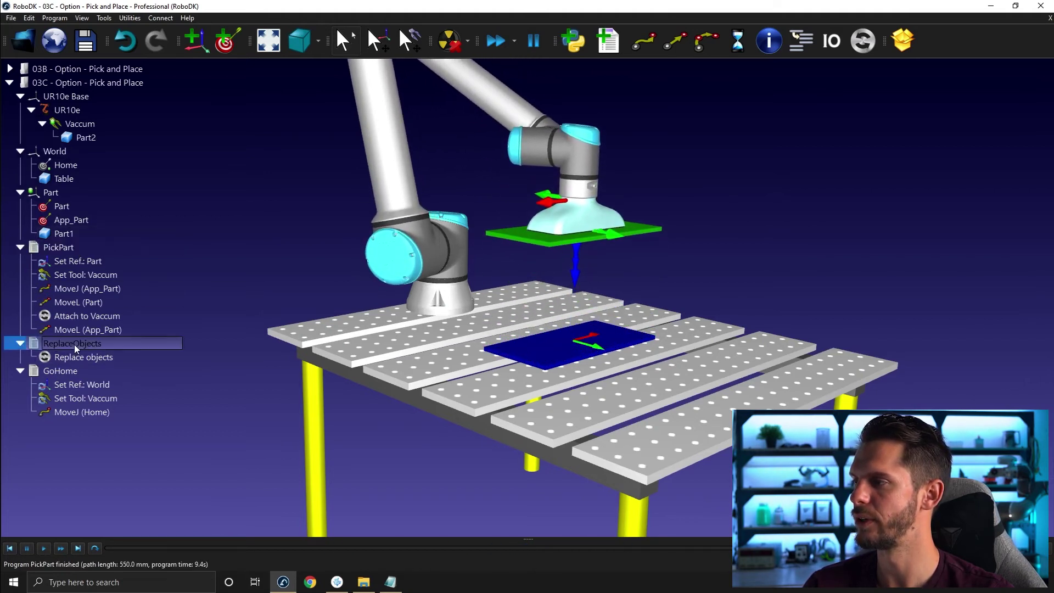
{"action": "left_click", "coordinate": [74, 220]}
{"action": "left_click", "coordinate": [76, 219]}
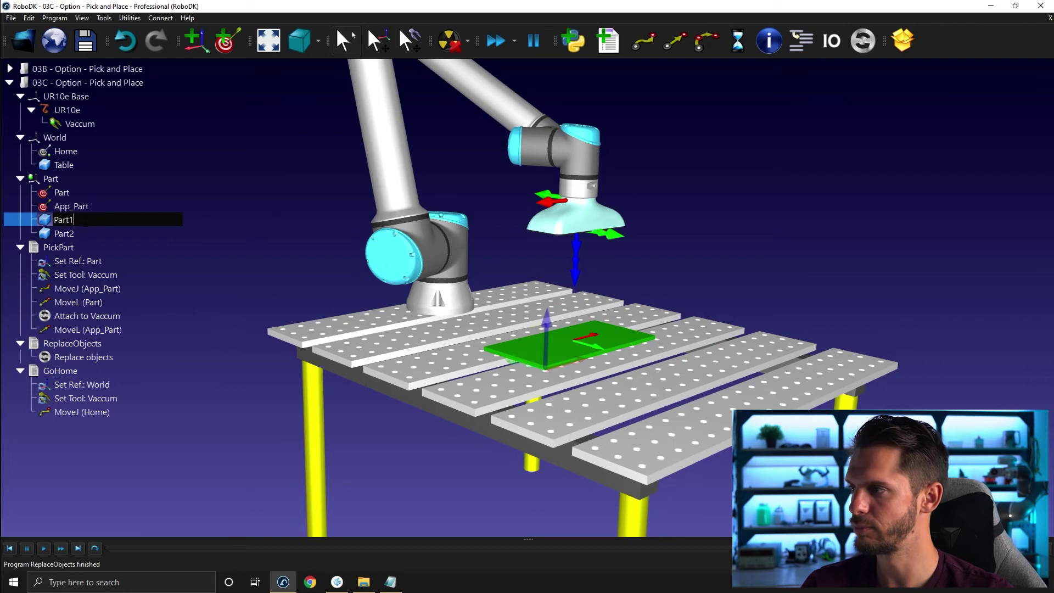
{"action": "type", "text": "PartBlue"}
{"action": "key", "text": "Return"}
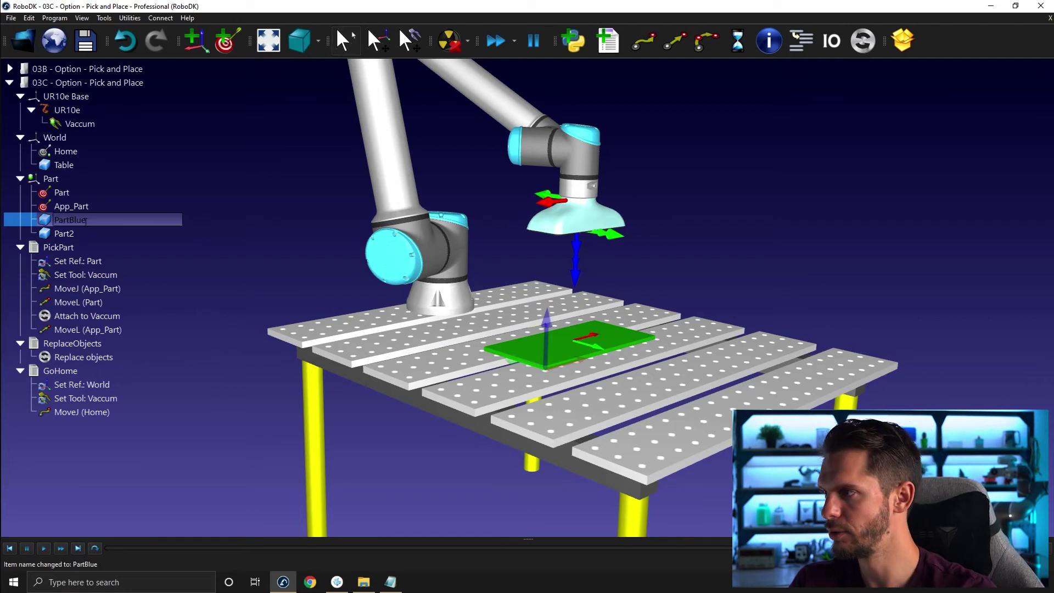
Rename Part2 to PartGreen and save the station.
{"action": "key", "text": "Down"}
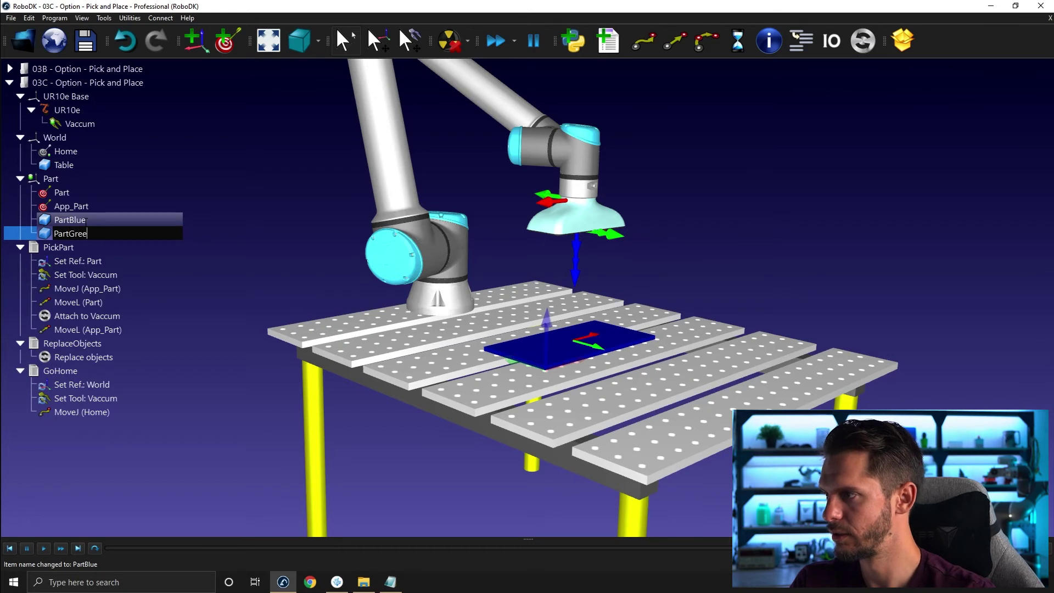
{"action": "type", "text": "PartGreen"}
{"action": "key", "text": "Return"}
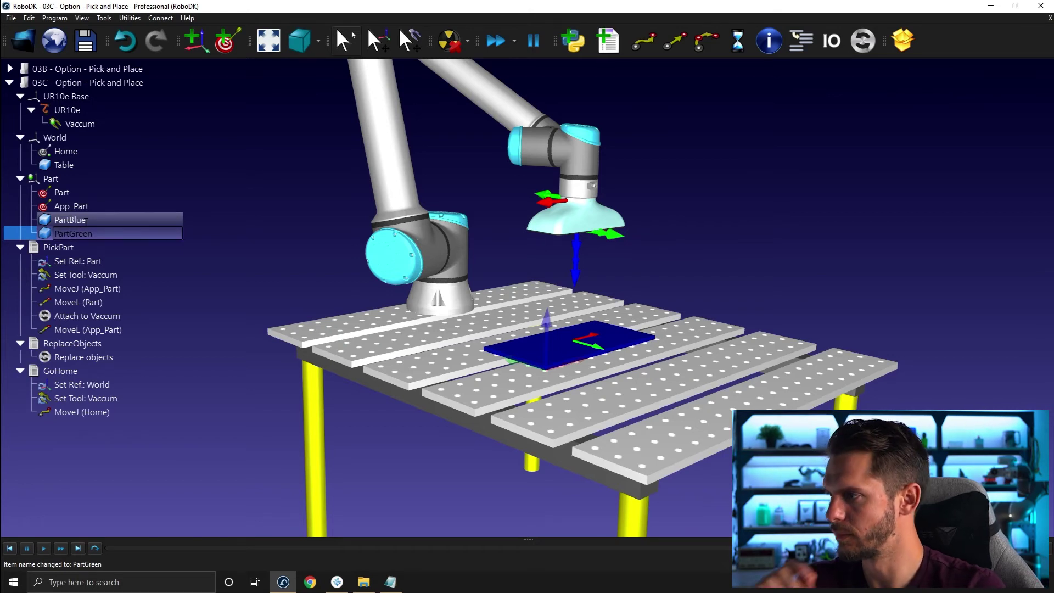
{"action": "left_click", "coordinate": [294, 197]}
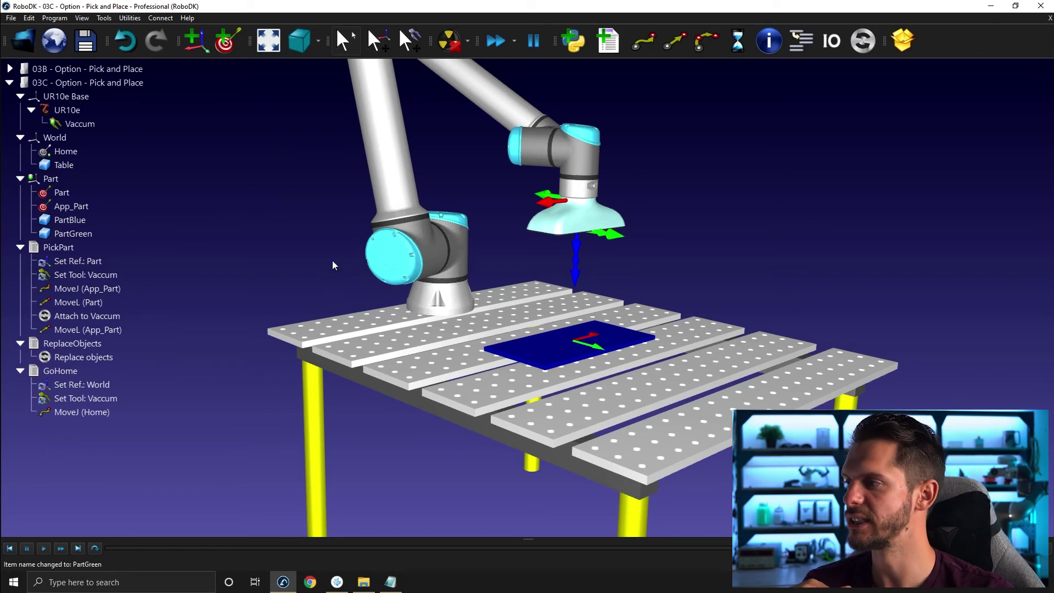
{"action": "key", "text": "ctrl+s"}
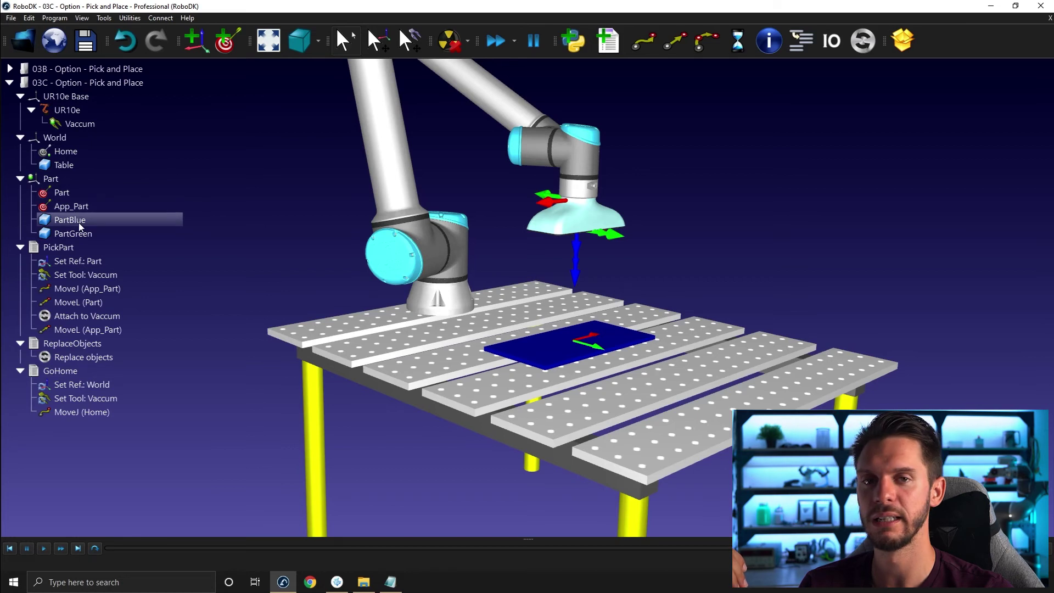
Reorder the parts so PartBlue moves to a new position under Part.
{"action": "left_click", "coordinate": [88, 235]}
{"action": "left_click", "coordinate": [94, 219]}
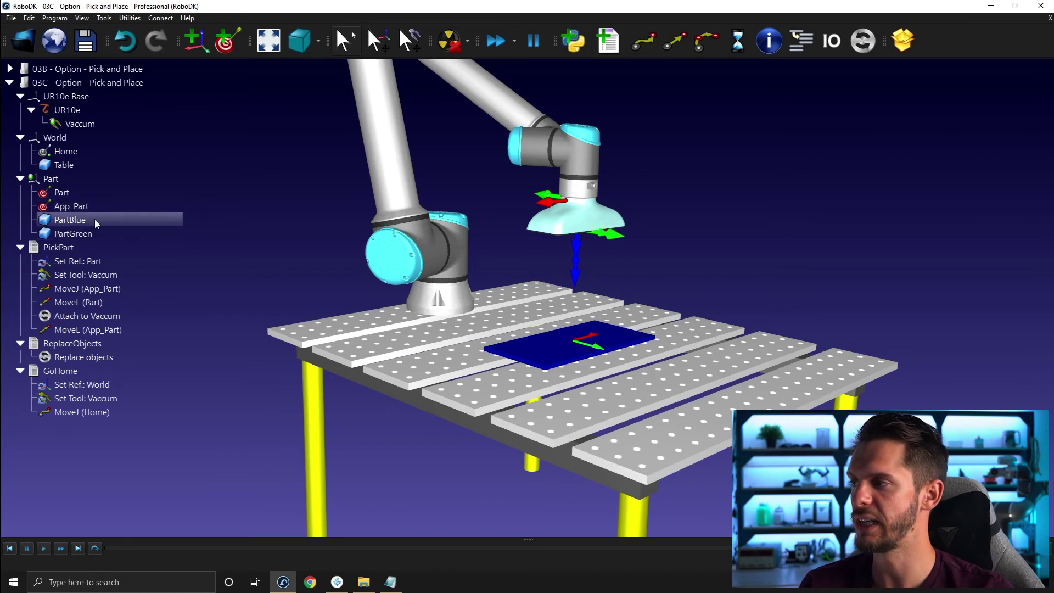
{"action": "left_click_drag", "start_coordinate": [122, 220], "coordinate": [74, 248]}
Run PickPart and ReplaceObjects twice, picking PartBlue first and then PartGreen.
{"action": "double_click", "coordinate": [73, 248]}
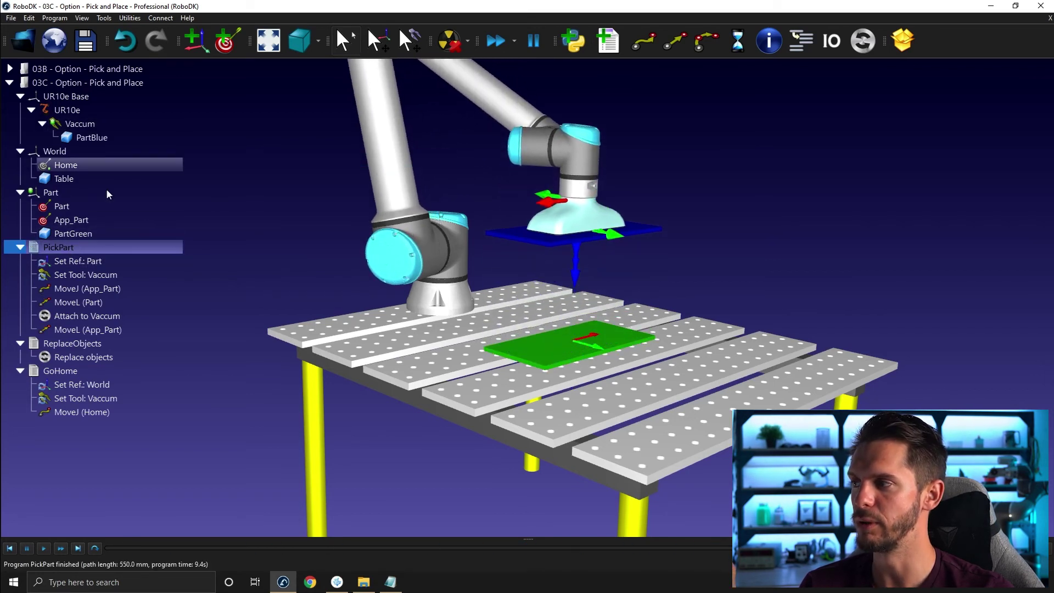
{"action": "double_click", "coordinate": [86, 345]}
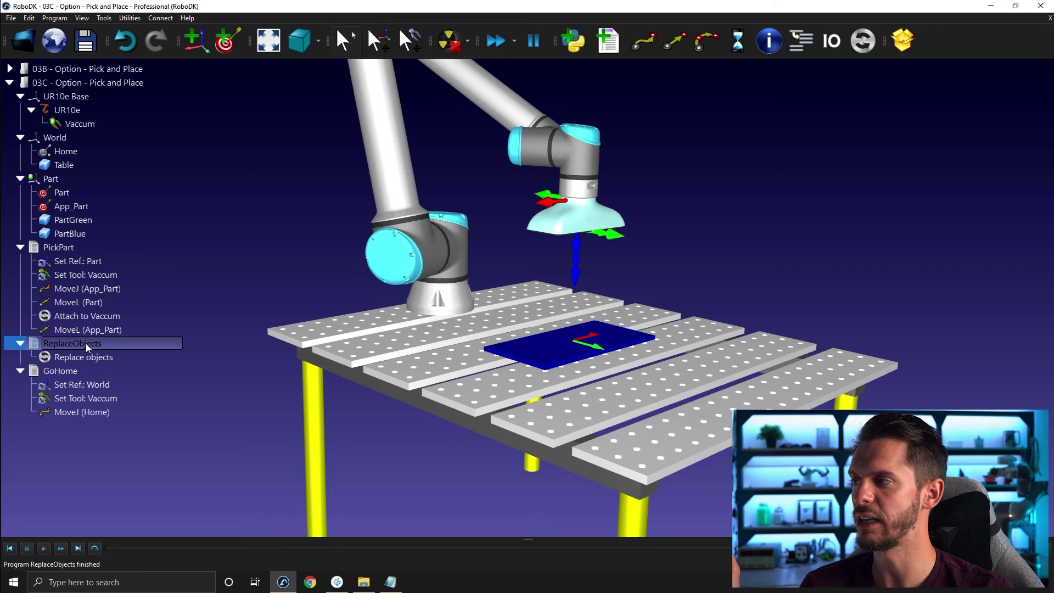
{"action": "double_click", "coordinate": [60, 248]}
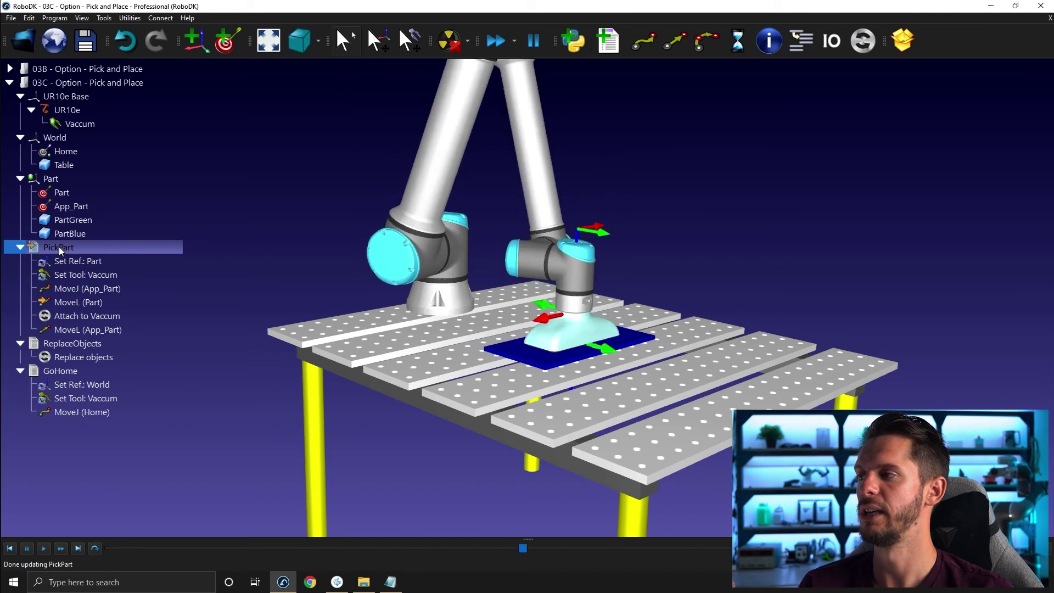
{"action": "double_click", "coordinate": [77, 344]}
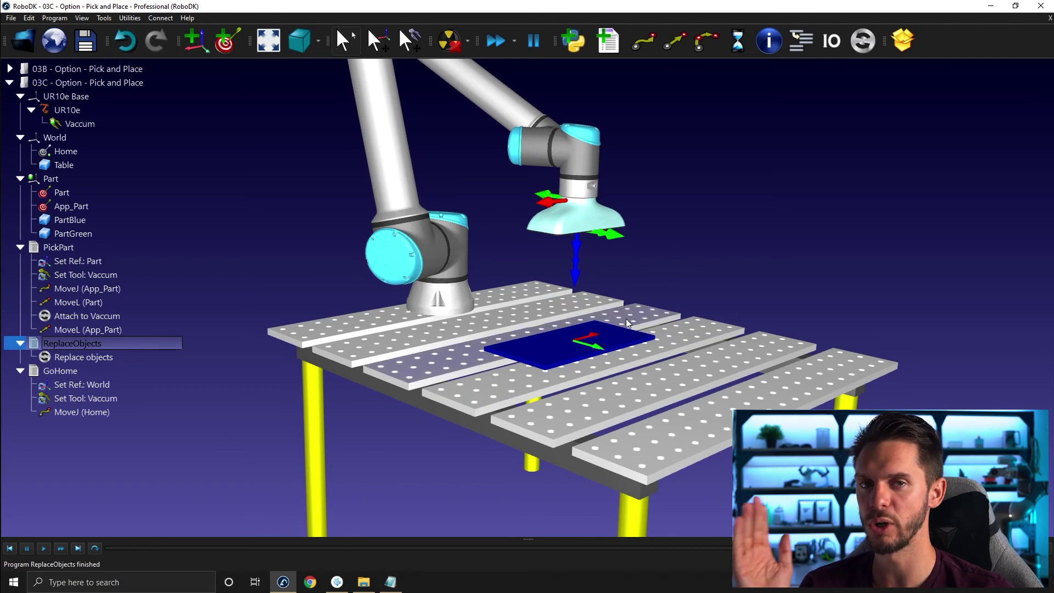
{"action": "right_click", "coordinate": [136, 314]}
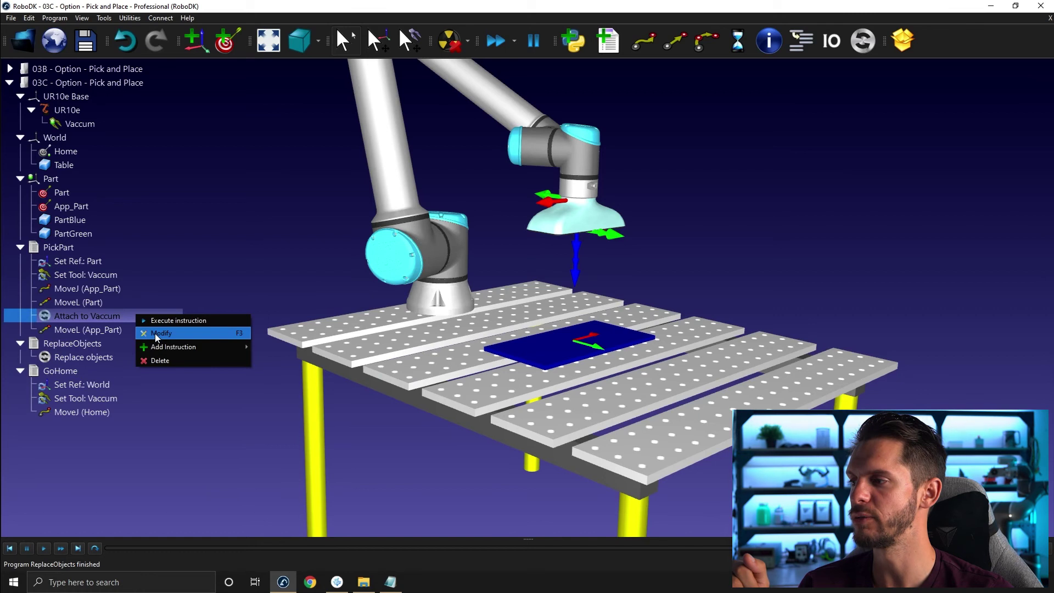
Set Attach to Vaccum to TCP vs. Object Surface (list) with PartGreen as the attachable object.
{"action": "left_click", "coordinate": [156, 334]}
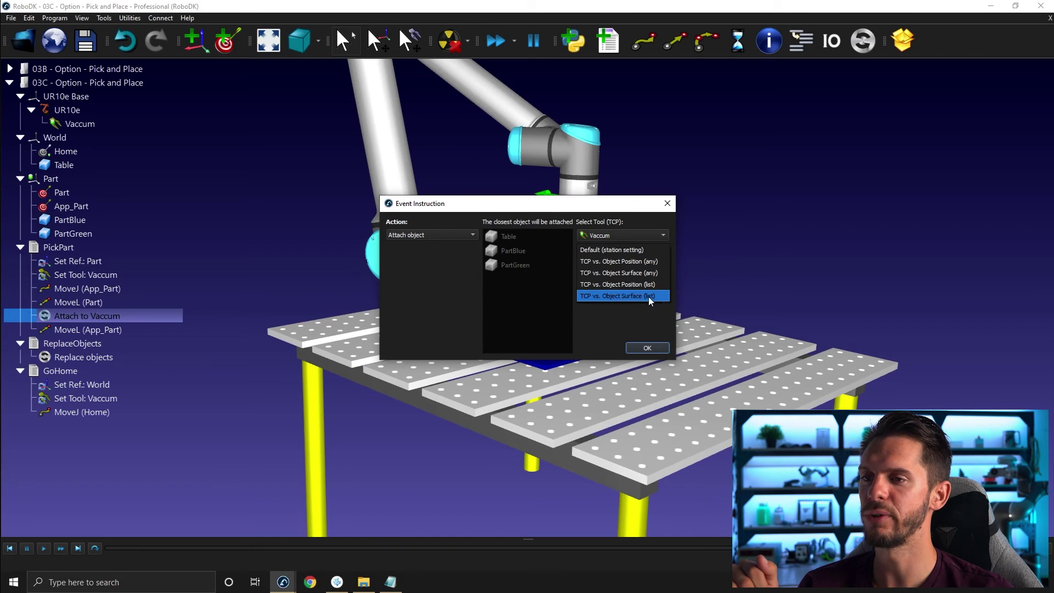
{"action": "left_click", "coordinate": [648, 297]}
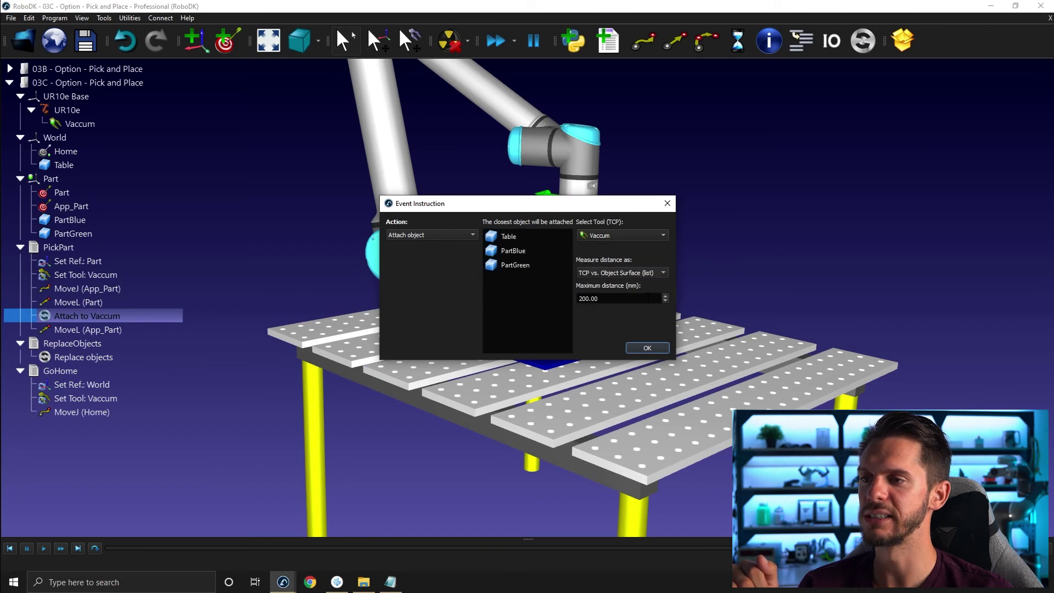
{"action": "left_click", "coordinate": [517, 264]}
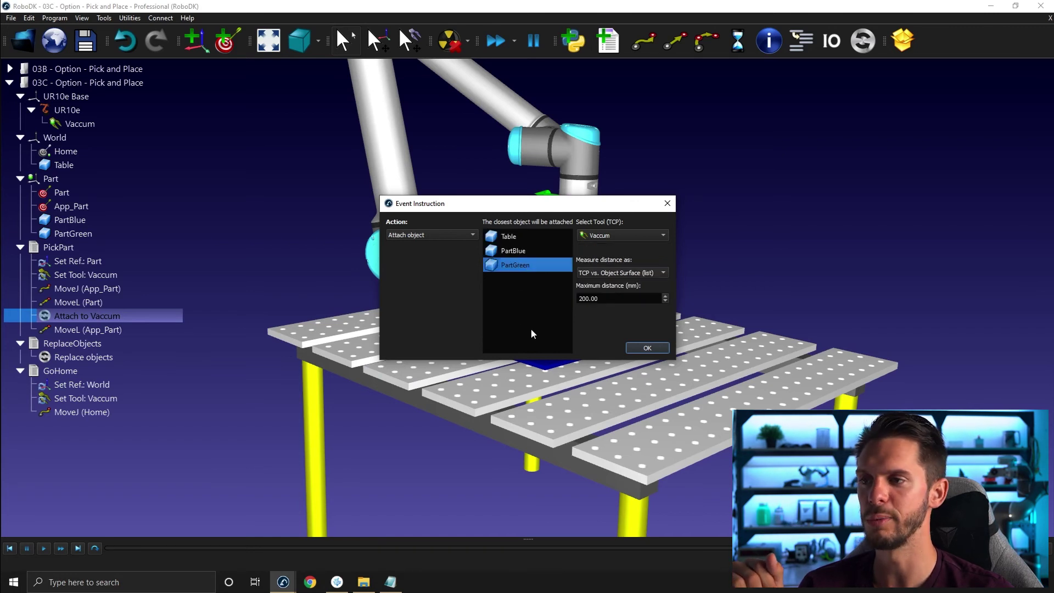
{"action": "left_click", "coordinate": [647, 348]}
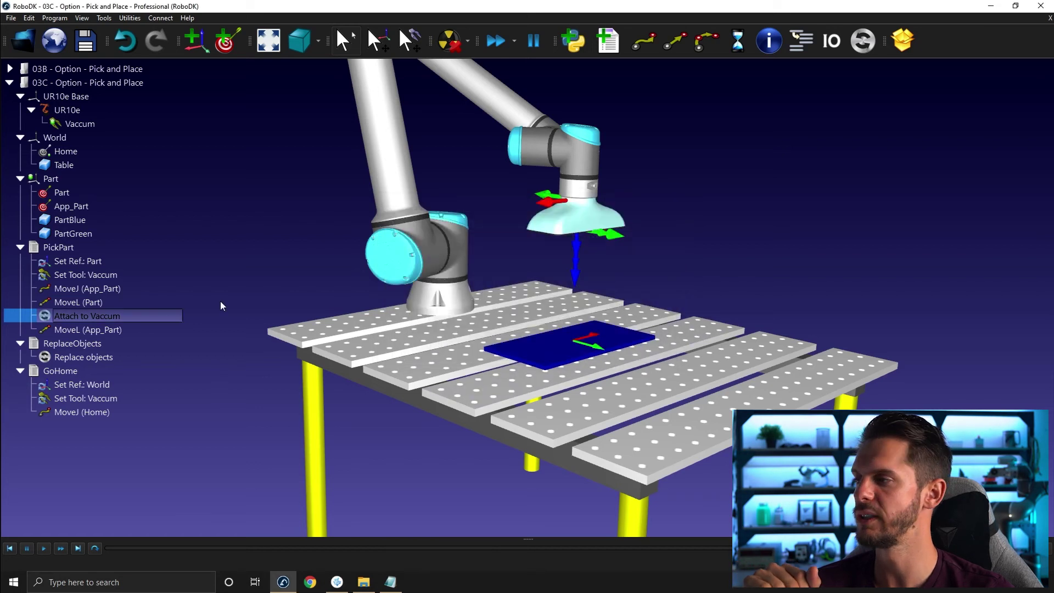
Run PickPart, ReplaceObjects, then PickPart again, confirming PartGreen is picked each time.
{"action": "double_click", "coordinate": [77, 248]}
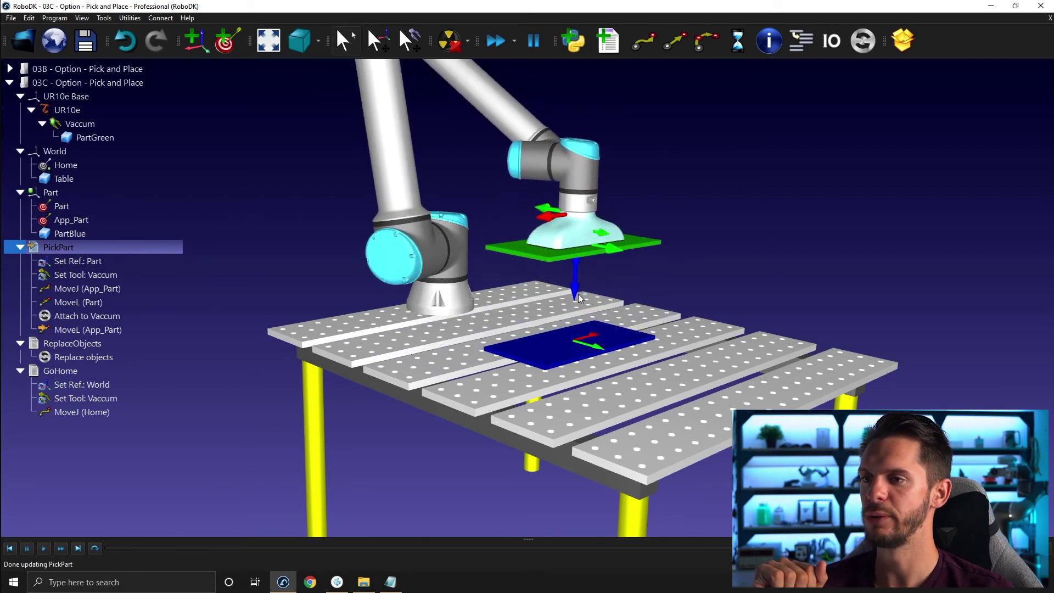
{"action": "double_click", "coordinate": [67, 345]}
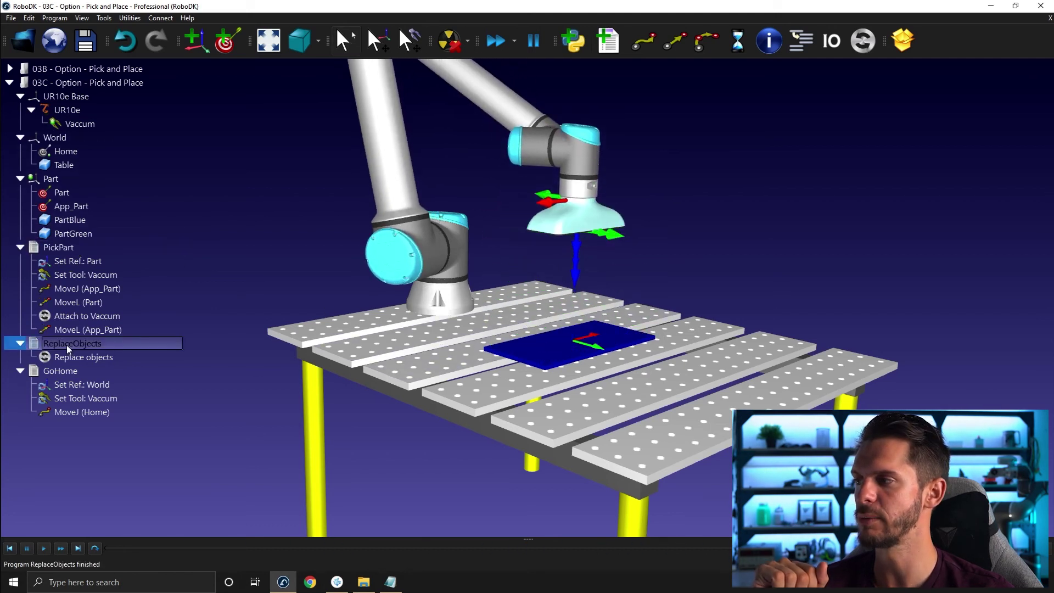
{"action": "double_click", "coordinate": [75, 247]}
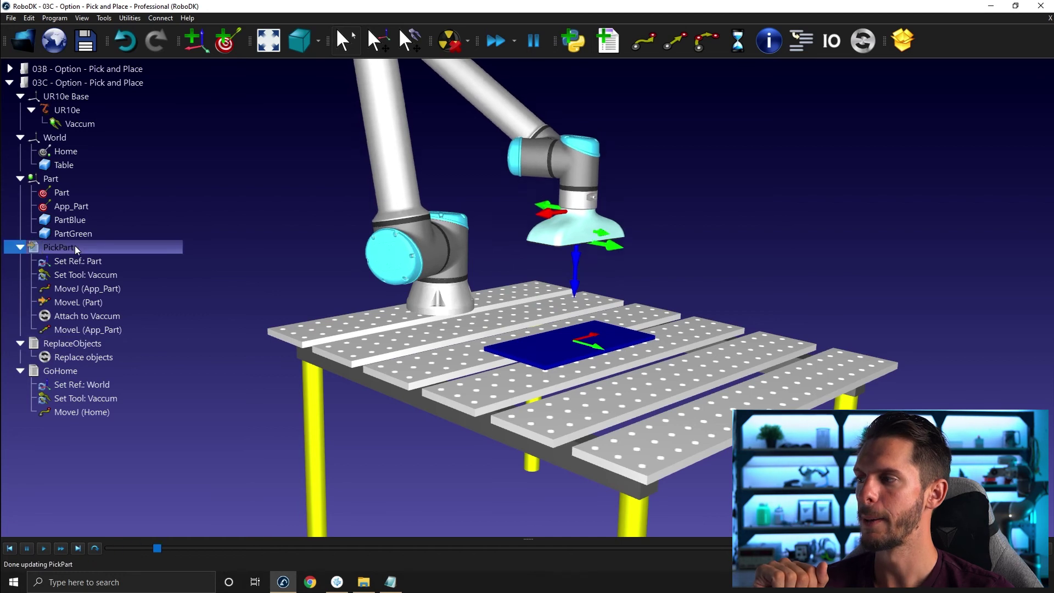